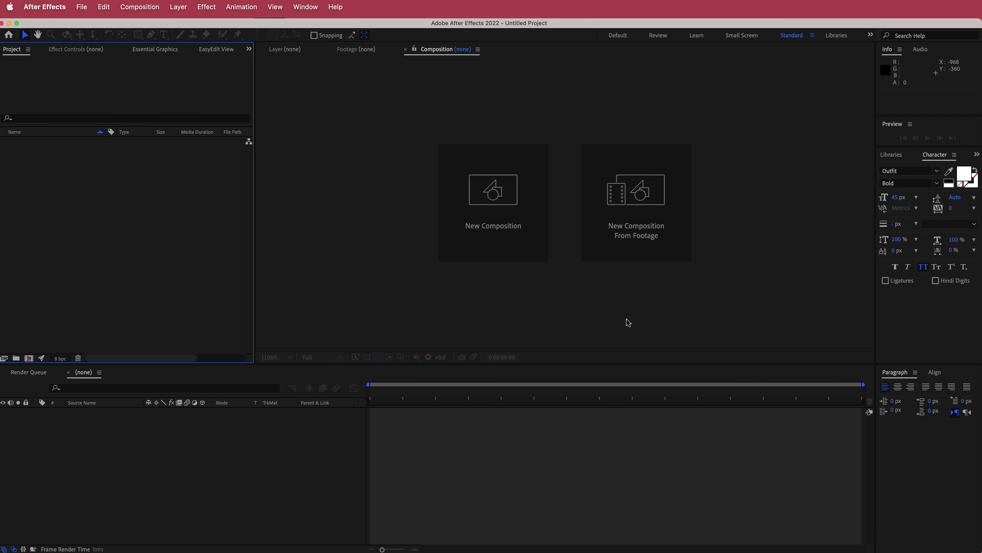
- Create a 15-second 1920 × 1080 composition at 30 fps and add a black solid named PARTICULAR
{"action": "left_click", "coordinate": [522, 229]}
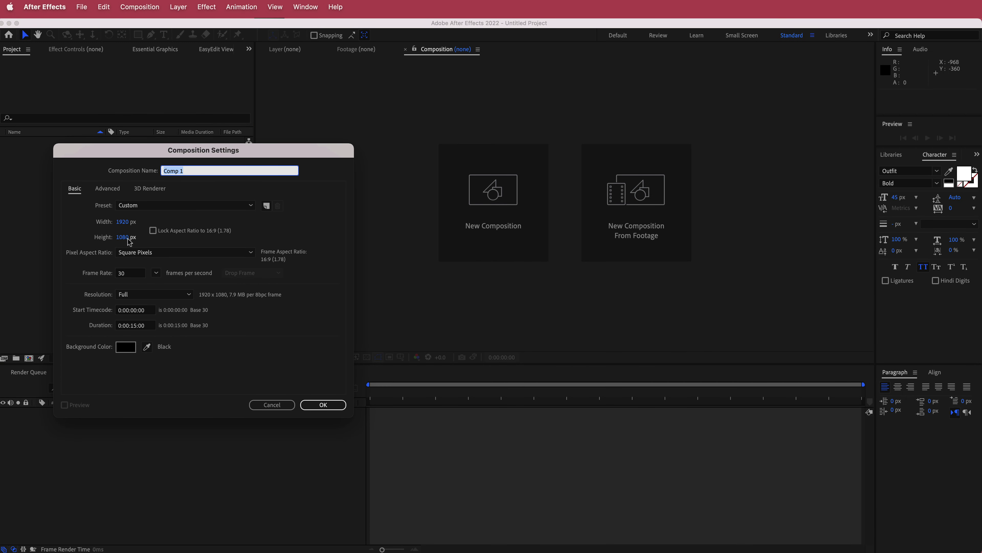
{"action": "left_click", "coordinate": [322, 405]}
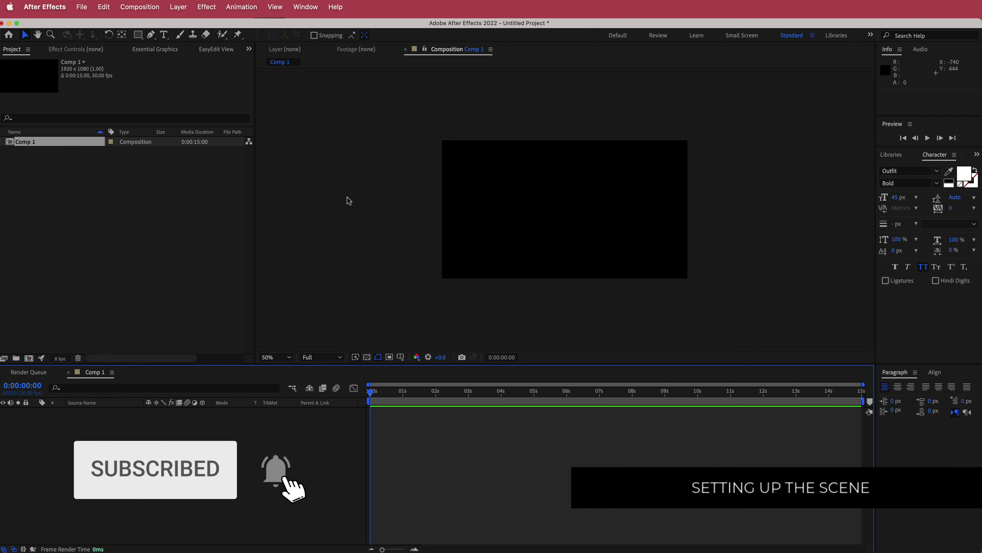
{"action": "right_click", "coordinate": [277, 424]}
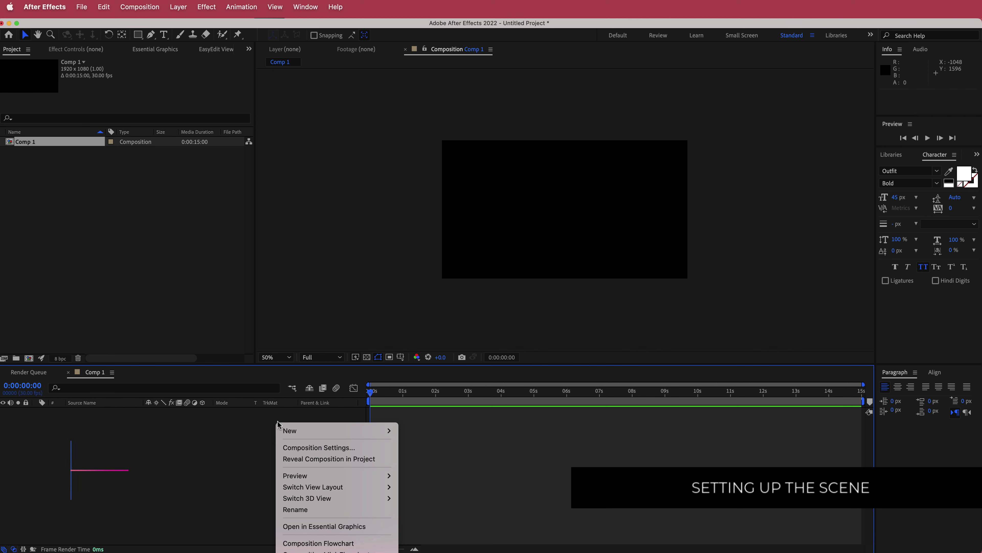
{"action": "mouse_move", "coordinate": [294, 430]}
{"action": "left_click", "coordinate": [440, 458]}
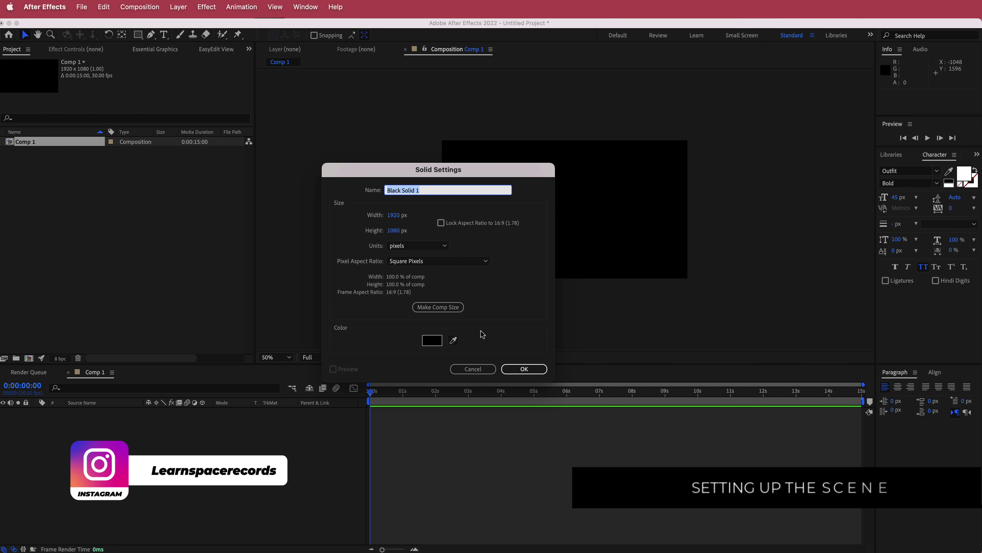
{"action": "type", "text": "PARTICULAR"}
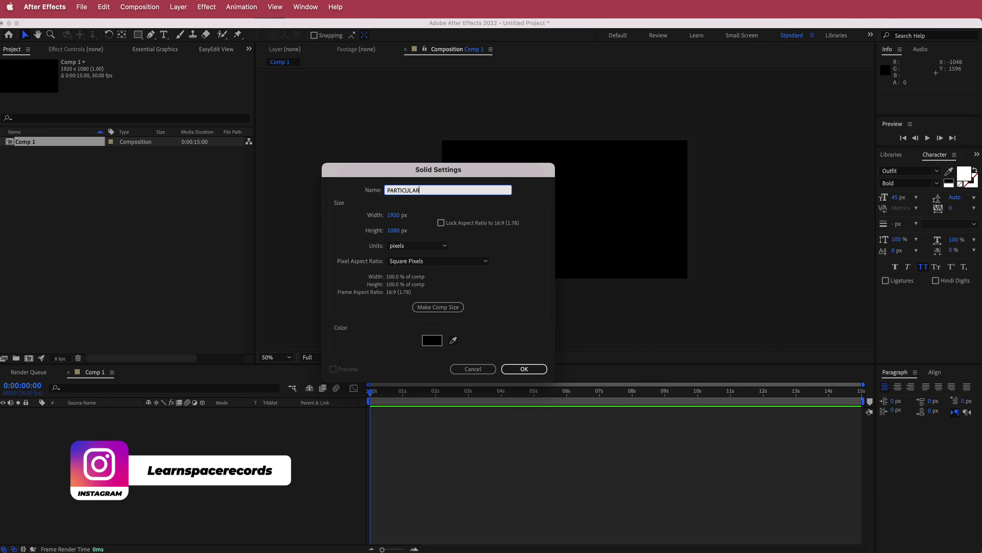
{"action": "key", "text": "Return"}
- Add a second comp-size black solid named LIGHTPATH and hide its layer
{"action": "right_click", "coordinate": [289, 426]}
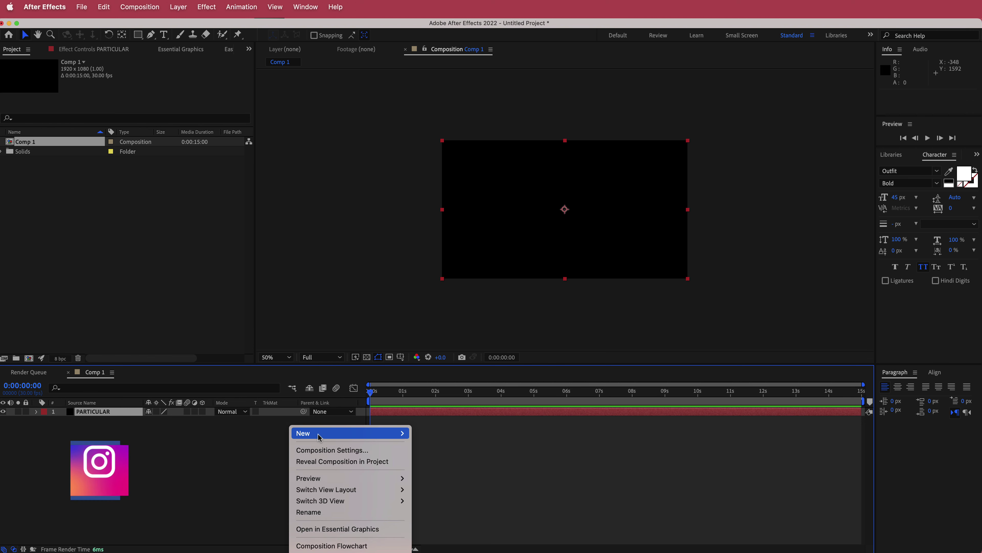
{"action": "mouse_move", "coordinate": [317, 433]}
{"action": "left_click", "coordinate": [441, 461]}
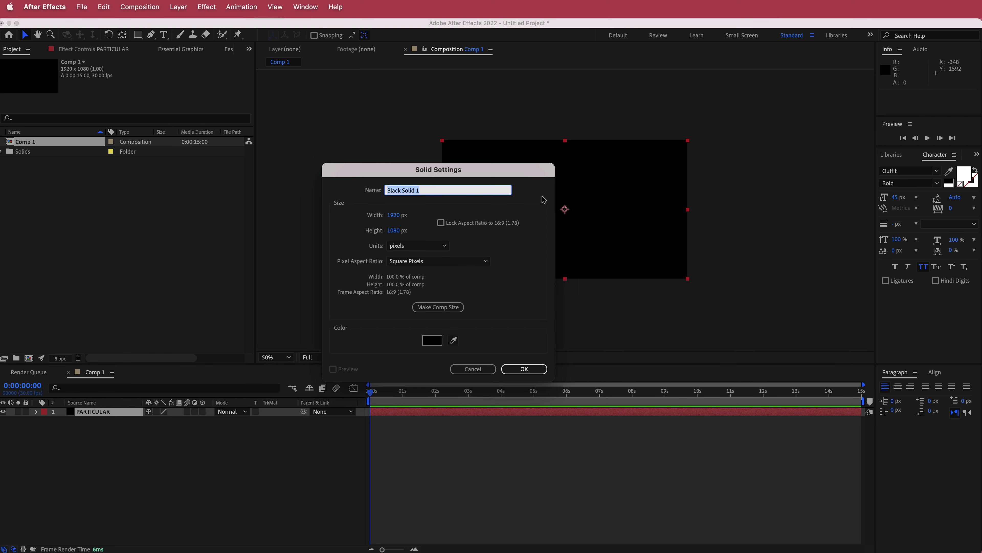
{"action": "type", "text": "LIGHTPATH"}
{"action": "key", "text": "Return"}
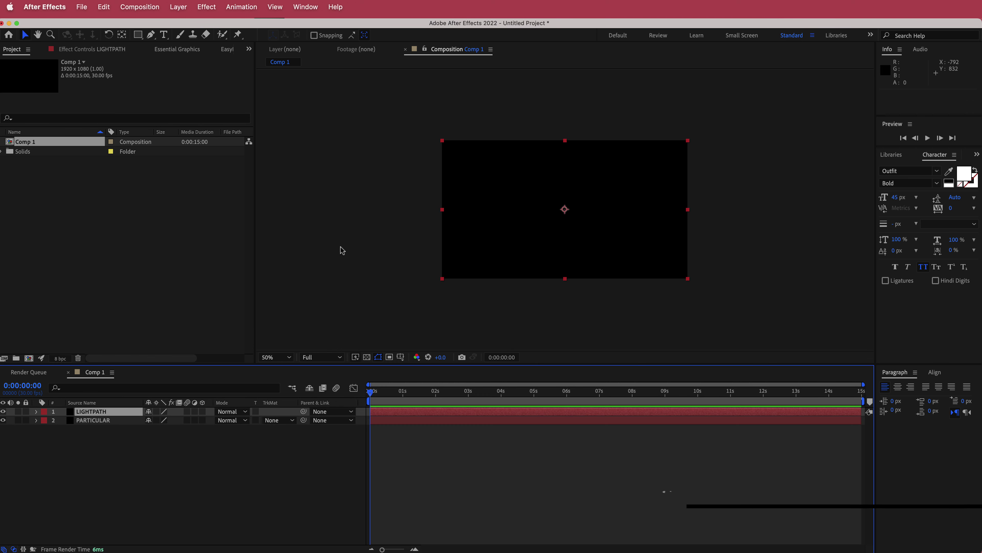
{"action": "left_click", "coordinate": [3, 410]}
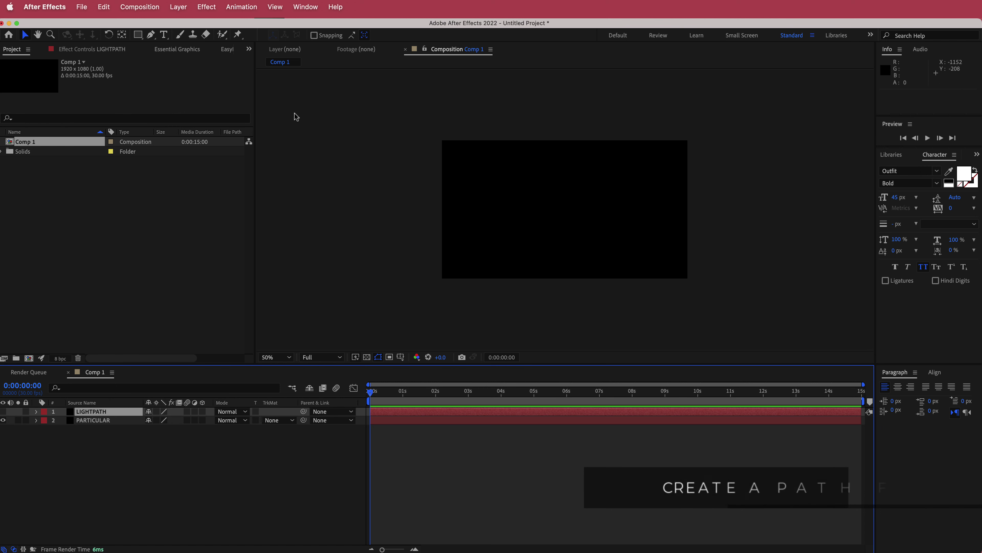
- Draw an open Pen tool mask on LIGHTPATH that enters from off-frame lower left, loops repeatedly as an infinity shape, and exits off-frame upper right
{"action": "left_click", "coordinate": [152, 37]}
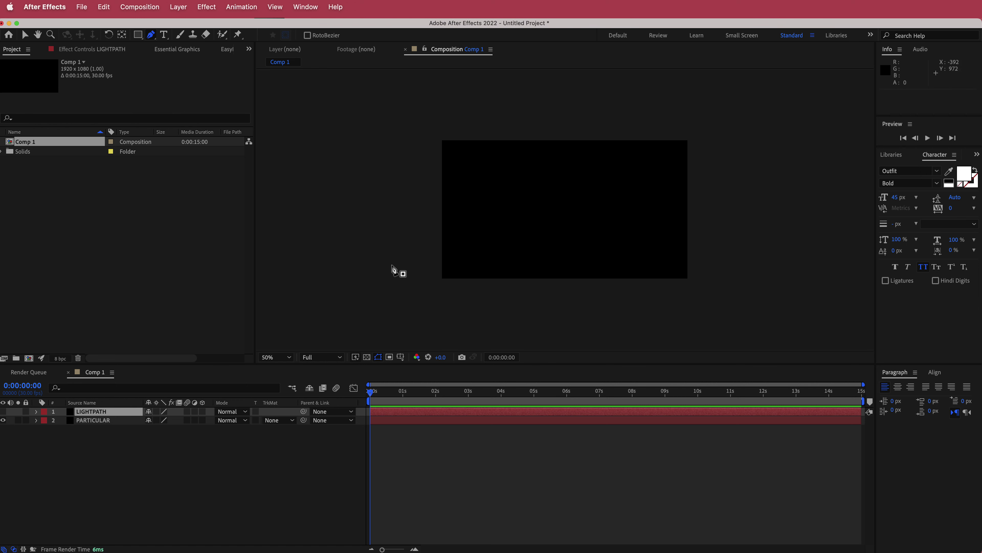
{"action": "left_click", "coordinate": [386, 274]}
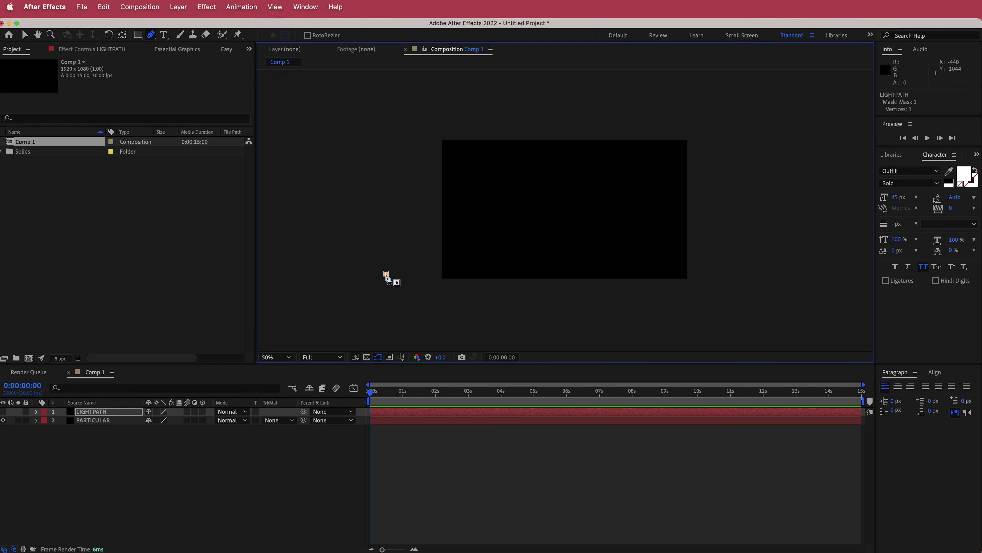
{"action": "left_click_drag", "start_coordinate": [563, 204], "coordinate": [584, 205]}
{"action": "left_click_drag", "start_coordinate": [653, 166], "coordinate": [673, 168]}
{"action": "left_click_drag", "start_coordinate": [657, 255], "coordinate": [634, 254]}
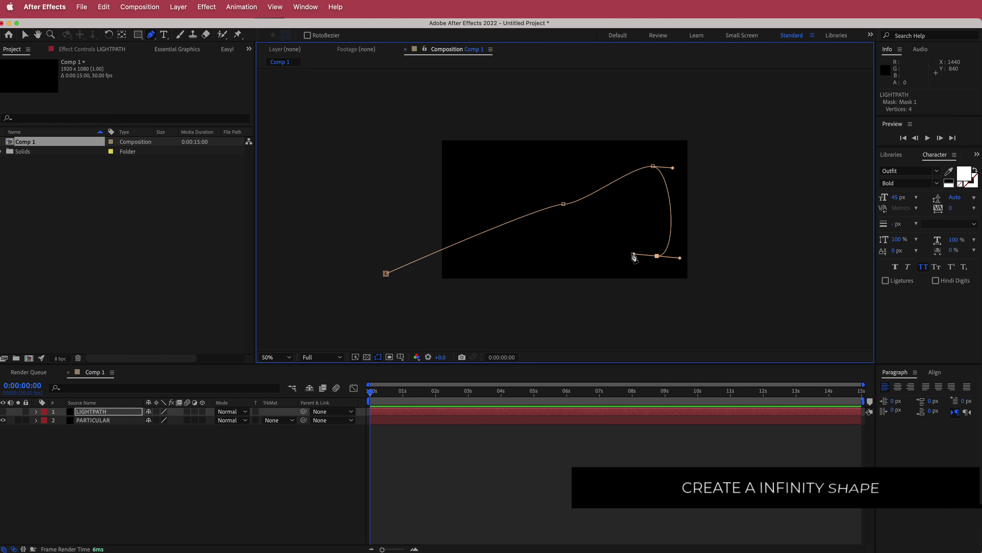
{"action": "left_click_drag", "start_coordinate": [501, 182], "coordinate": [481, 180]}
{"action": "left_click_drag", "start_coordinate": [496, 243], "coordinate": [525, 236]}
{"action": "left_click_drag", "start_coordinate": [630, 165], "coordinate": [650, 165]}
{"action": "left_click_drag", "start_coordinate": [643, 260], "coordinate": [665, 265]}
{"action": "left_click_drag", "start_coordinate": [493, 168], "coordinate": [507, 163]}
{"action": "left_click_drag", "start_coordinate": [491, 251], "coordinate": [517, 246]}
{"action": "left_click_drag", "start_coordinate": [633, 156], "coordinate": [643, 157]}
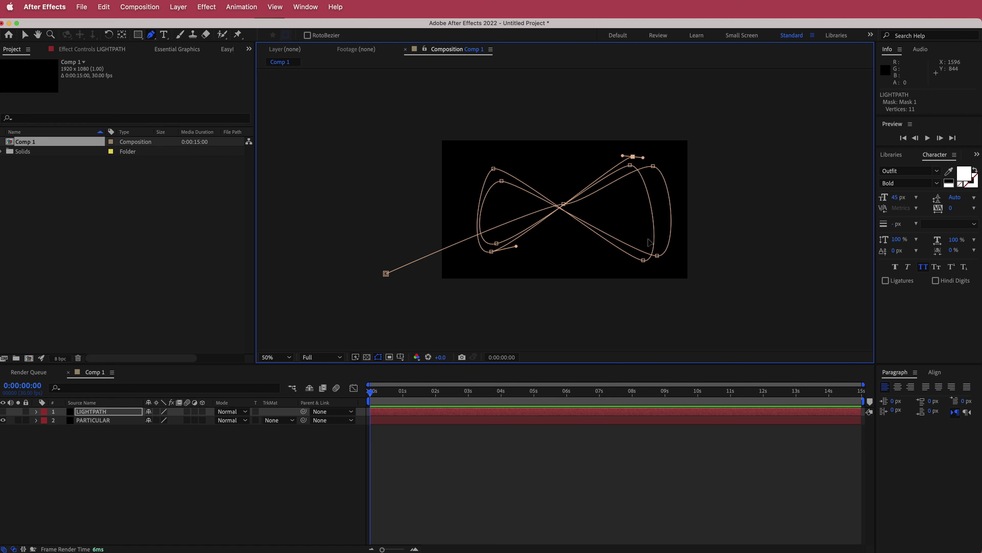
{"action": "left_click_drag", "start_coordinate": [631, 262], "coordinate": [659, 274]}
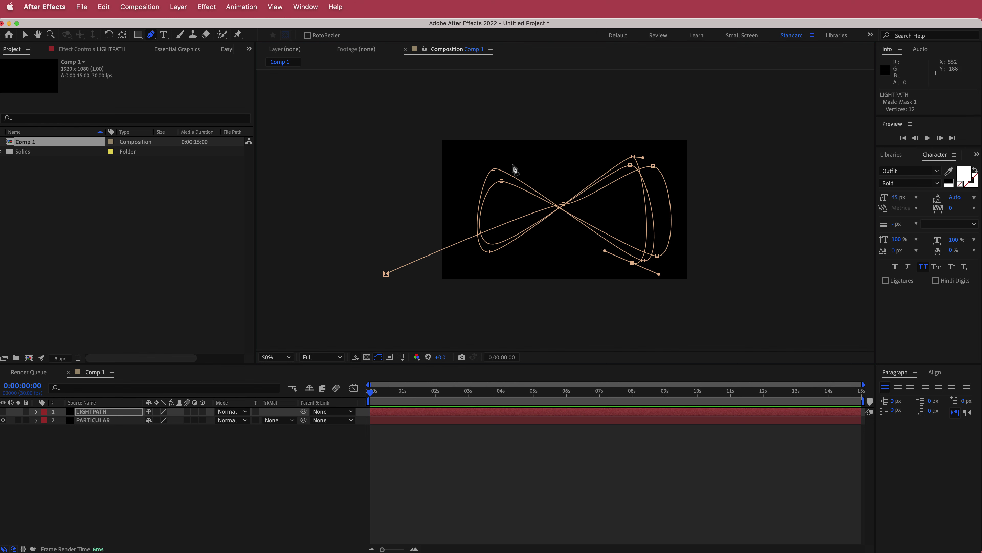
{"action": "left_click_drag", "start_coordinate": [488, 259], "coordinate": [504, 256]}
{"action": "left_click", "coordinate": [638, 150]}
{"action": "left_click_drag", "start_coordinate": [638, 151], "coordinate": [646, 151]}
{"action": "left_click_drag", "start_coordinate": [620, 263], "coordinate": [594, 252]}
{"action": "left_click_drag", "start_coordinate": [486, 157], "coordinate": [472, 160]}
{"action": "left_click_drag", "start_coordinate": [502, 258], "coordinate": [522, 245]}
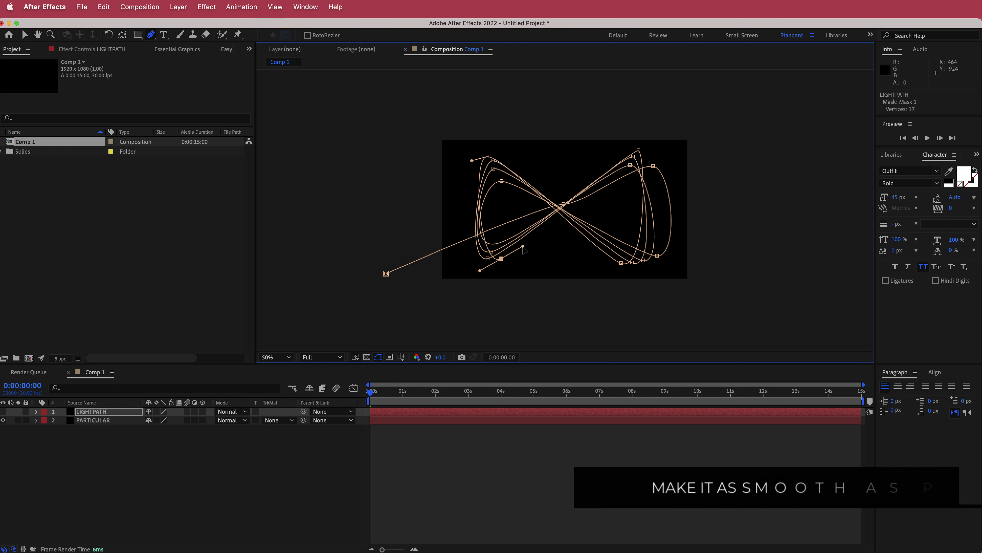
{"action": "left_click_drag", "start_coordinate": [729, 150], "coordinate": [800, 164]}
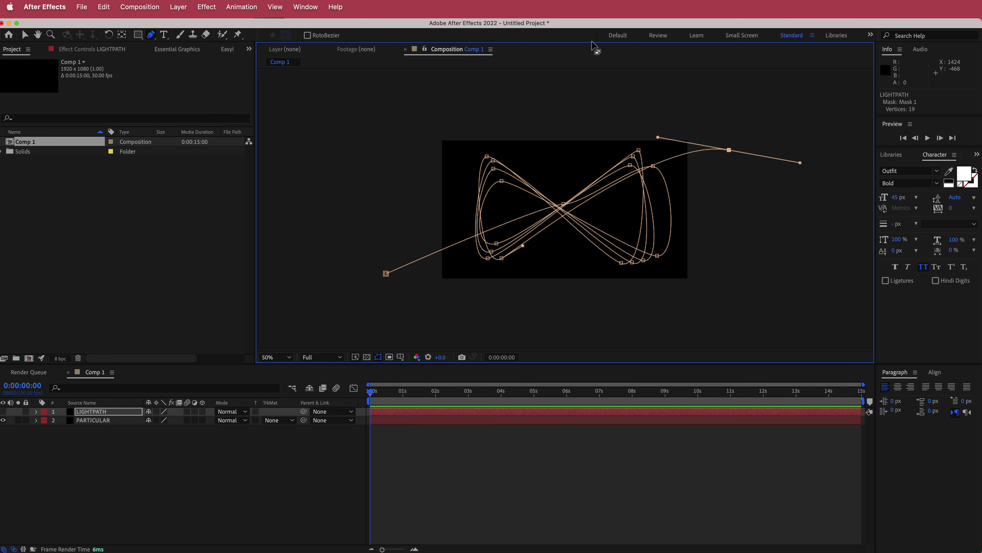
- Smooth the path's left loop by adjusting the bezier handles of its outermost upper and lower vertices
{"action": "left_click", "coordinate": [488, 157]}
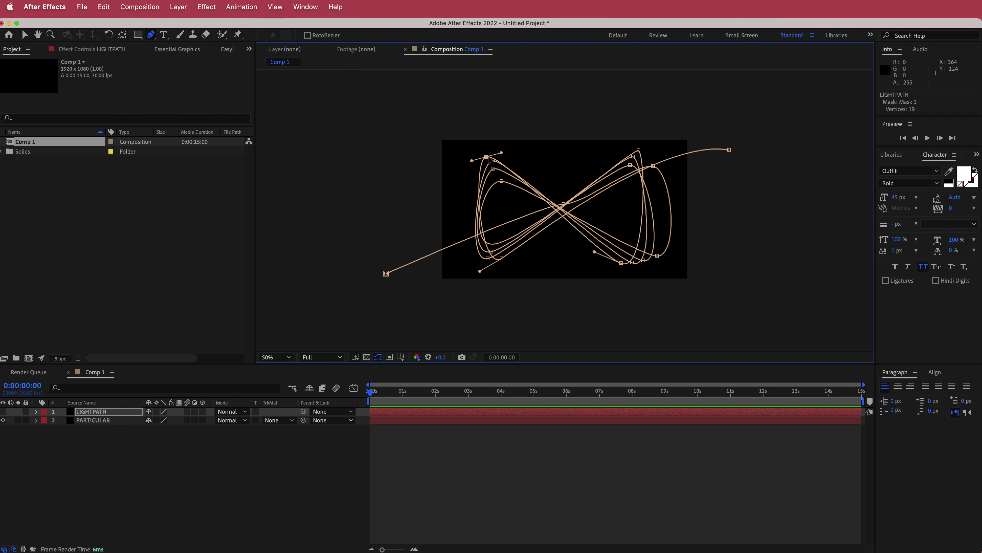
{"action": "left_click_drag", "start_coordinate": [502, 155], "coordinate": [475, 165]}
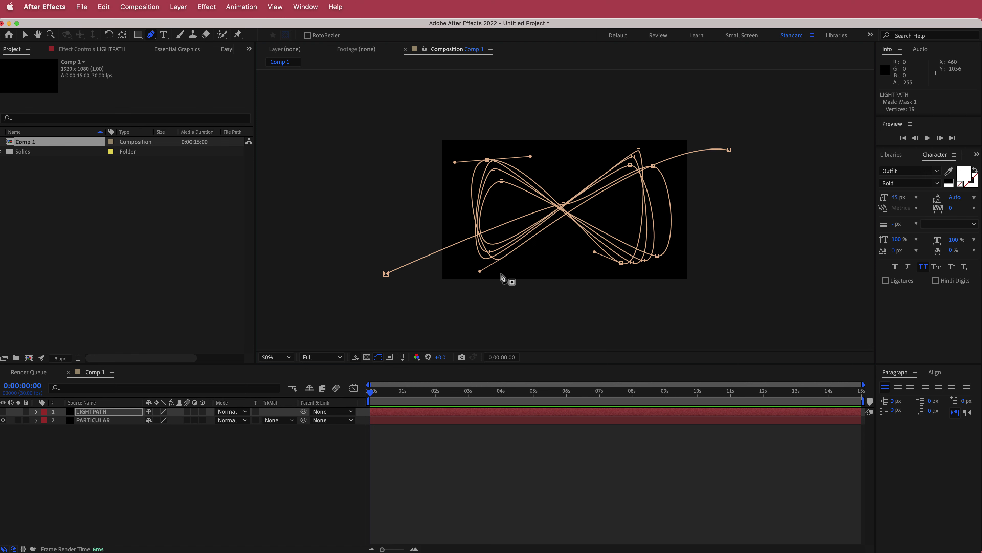
{"action": "left_click", "coordinate": [502, 259]}
{"action": "left_click_drag", "start_coordinate": [523, 245], "coordinate": [486, 258]}
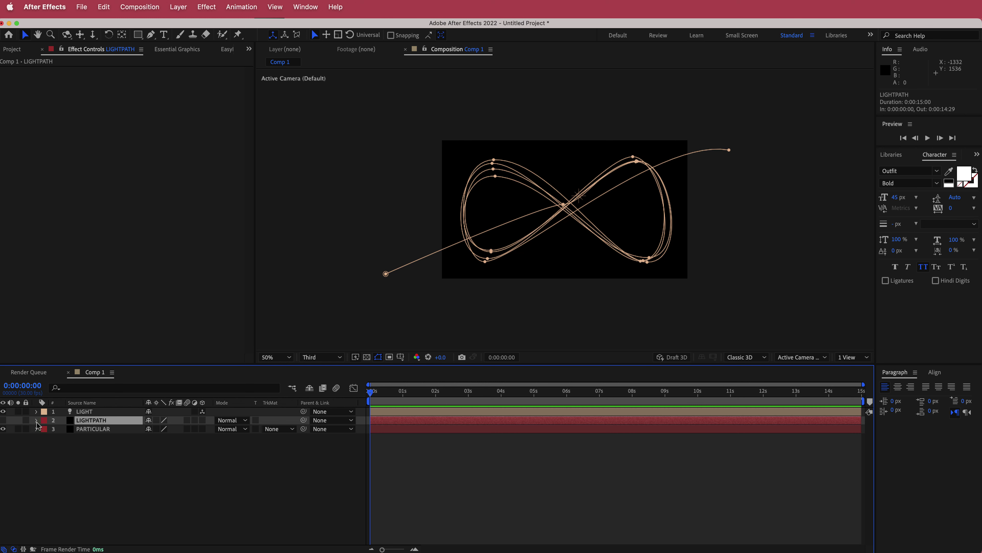
- Copy the Mask Path of LIGHTPATH's Mask 1 and paste it onto the LIGHT layer's Position property
{"action": "left_click", "coordinate": [44, 429]}
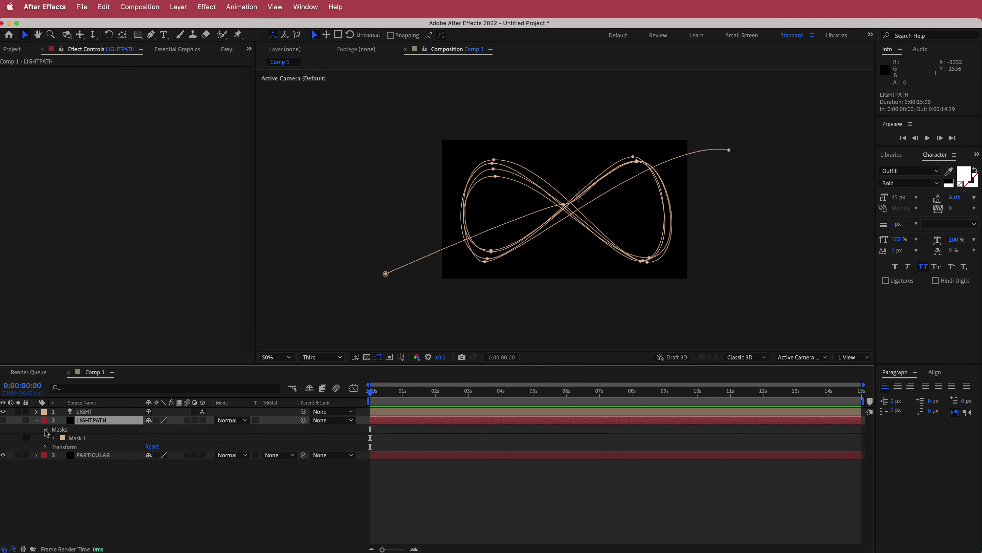
{"action": "left_click", "coordinate": [54, 438]}
{"action": "left_click", "coordinate": [89, 447]}
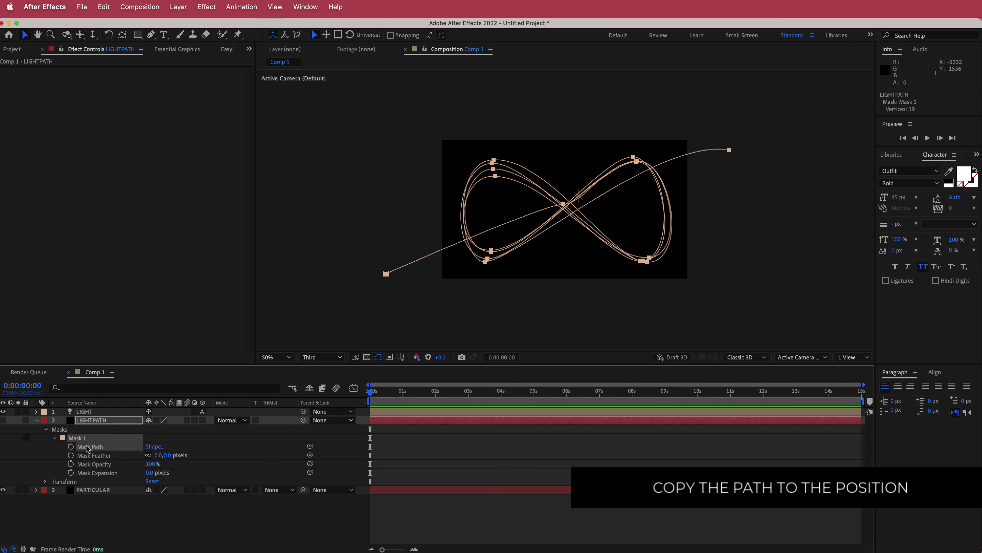
{"action": "left_click", "coordinate": [84, 412]}
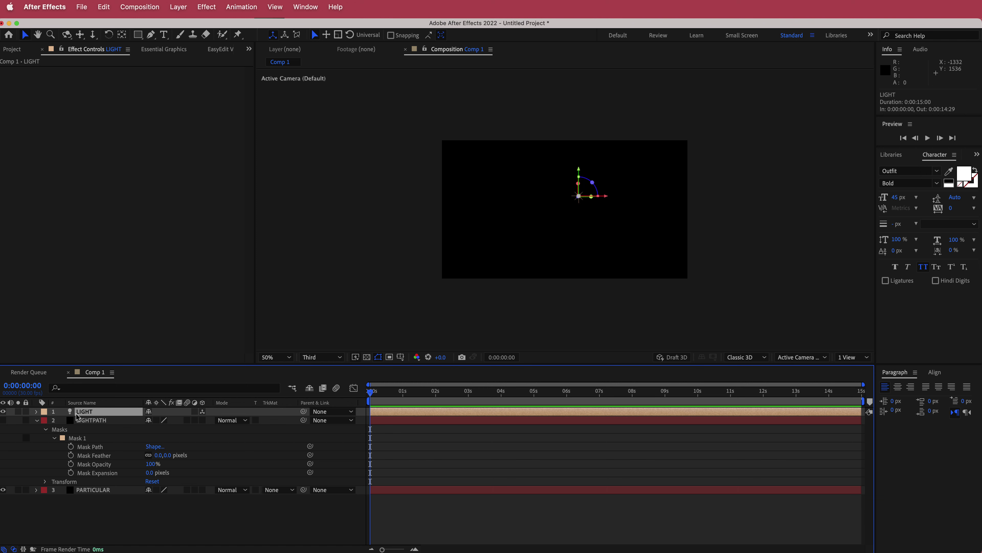
{"action": "key", "text": "p"}
{"action": "left_click", "coordinate": [94, 419]}
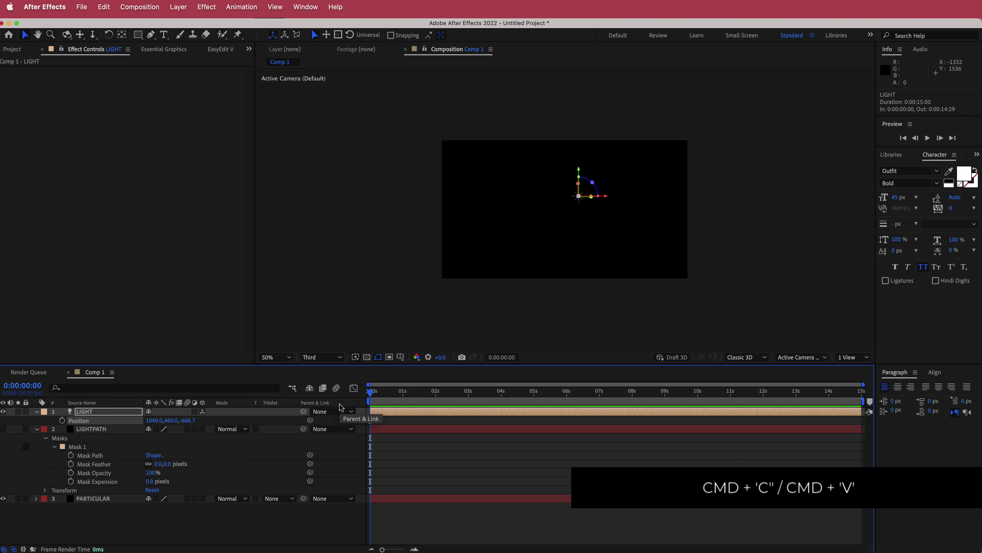
{"action": "key", "text": "super+v"}
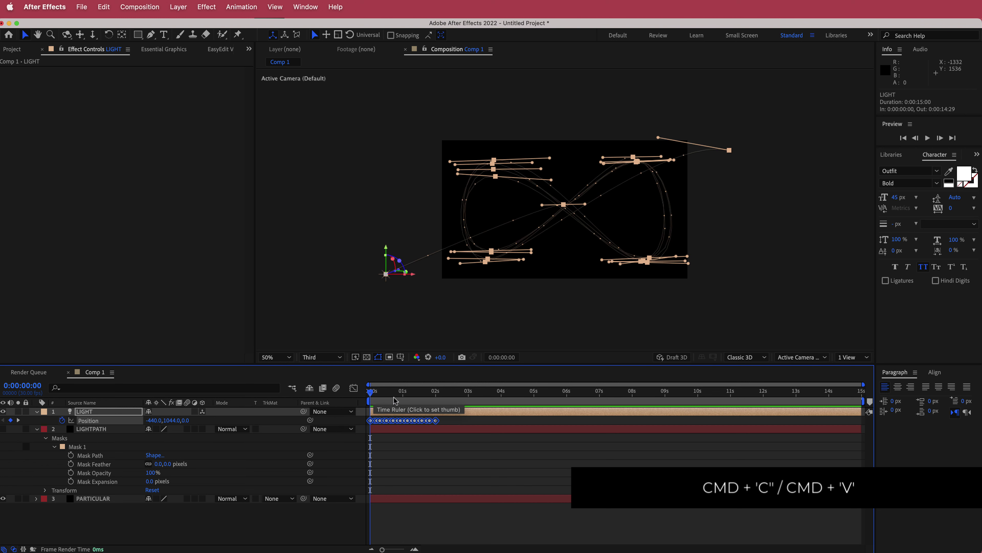
- Stretch LIGHT's position keyframes so the last one falls at about 6 seconds, scrub through the motion, and collapse the layer properties
{"action": "left_click_drag", "start_coordinate": [437, 424], "coordinate": [566, 423]}
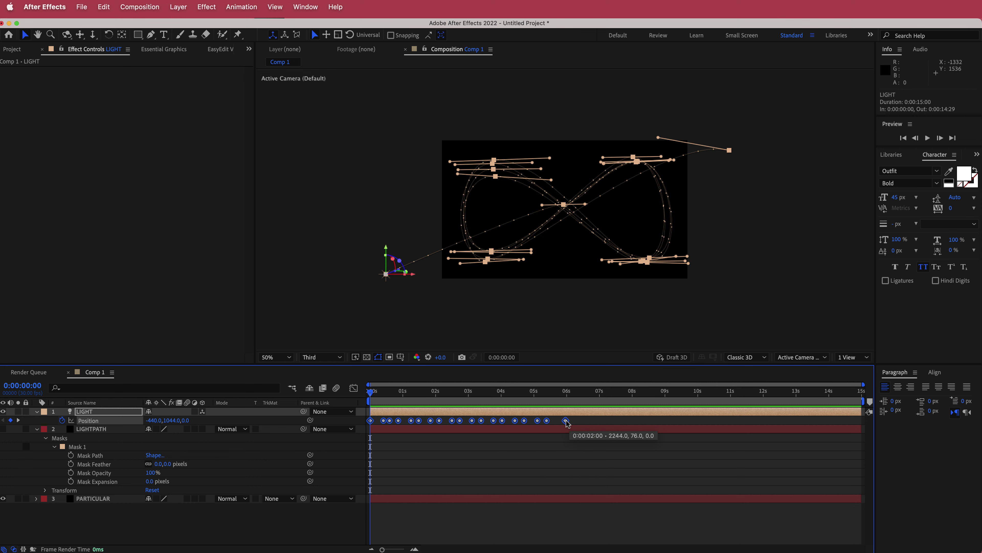
{"action": "left_click", "coordinate": [382, 392]}
{"action": "left_click_drag", "start_coordinate": [382, 393], "coordinate": [572, 392]}
{"action": "left_click", "coordinate": [37, 412]}
{"action": "left_click", "coordinate": [35, 420]}
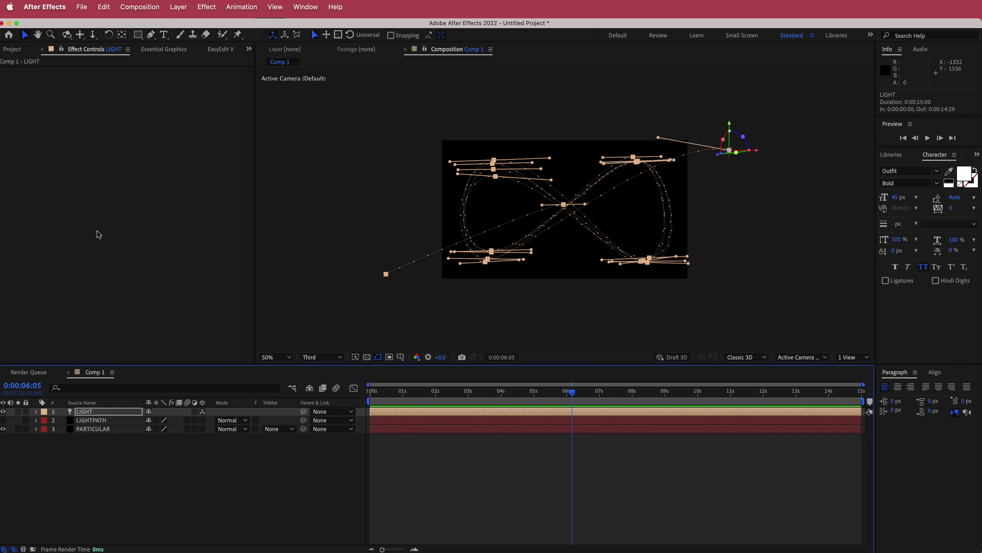
- Apply the Particular effect to the PARTICULAR layer and scrub the timeline to preview the particles
{"action": "left_click", "coordinate": [105, 431]}
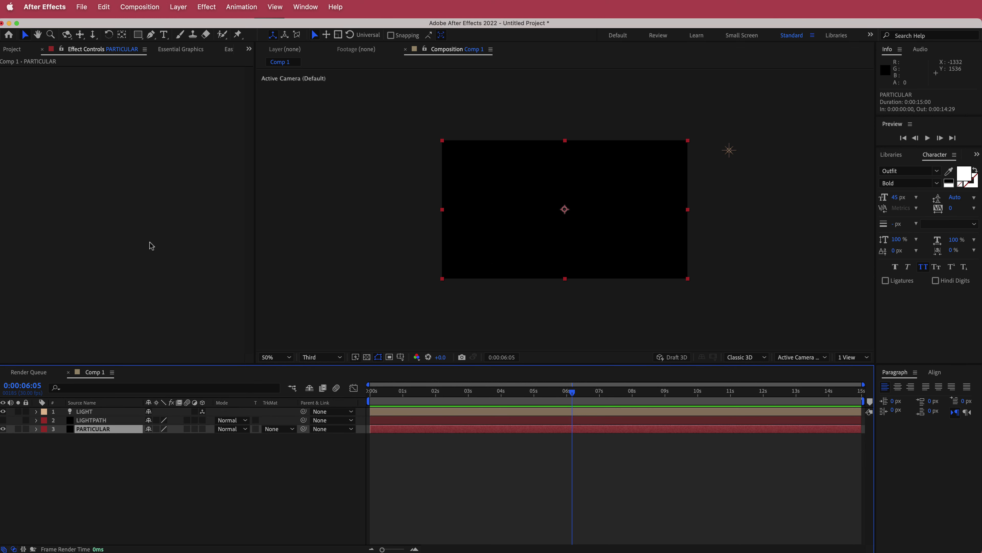
{"action": "key", "text": "ctrl+space"}
{"action": "type", "text": "par"}
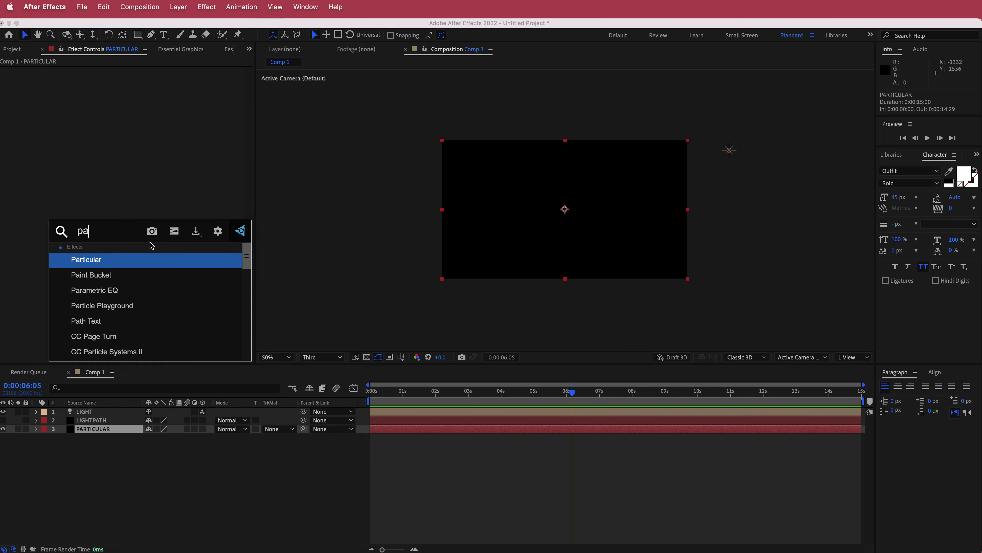
{"action": "left_click", "coordinate": [124, 264]}
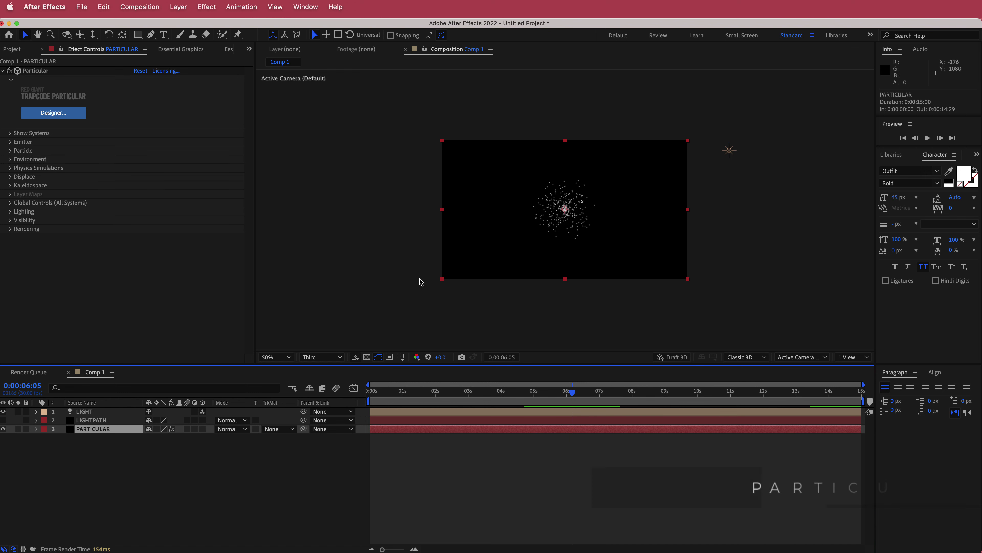
{"action": "left_click_drag", "start_coordinate": [612, 396], "coordinate": [574, 393]}
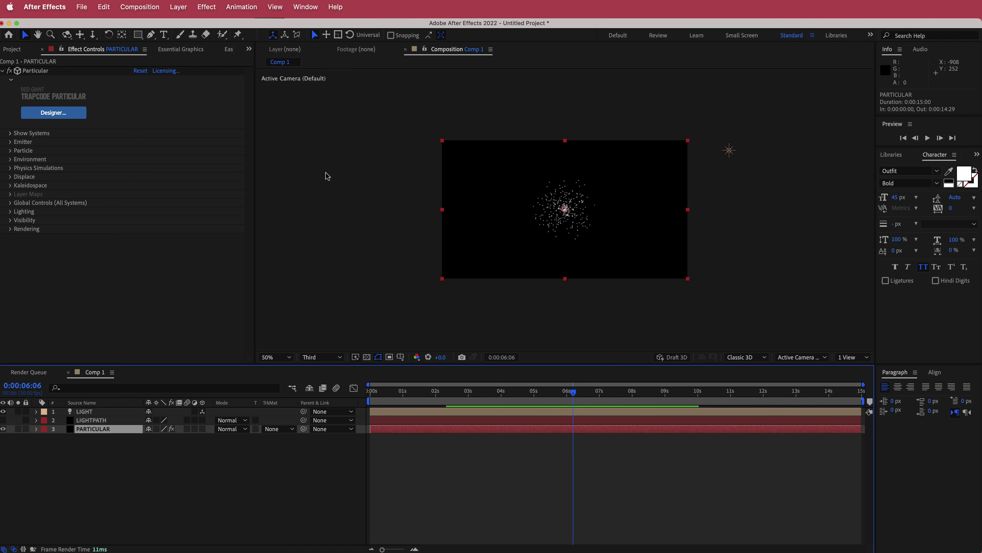
- Set the Particular effect's Emitter Type to Light(s) and accept the notice
{"action": "left_click", "coordinate": [10, 142]}
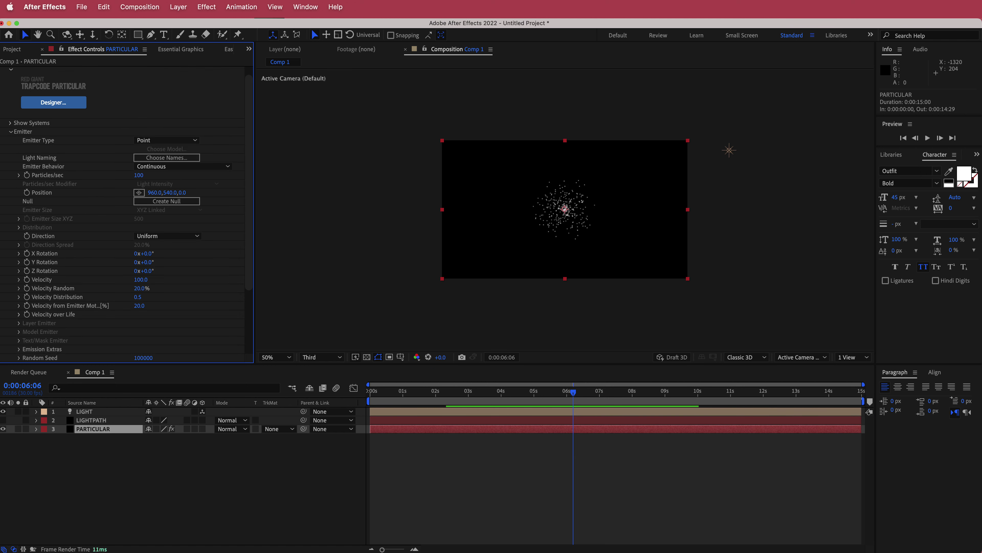
{"action": "left_click", "coordinate": [157, 141]}
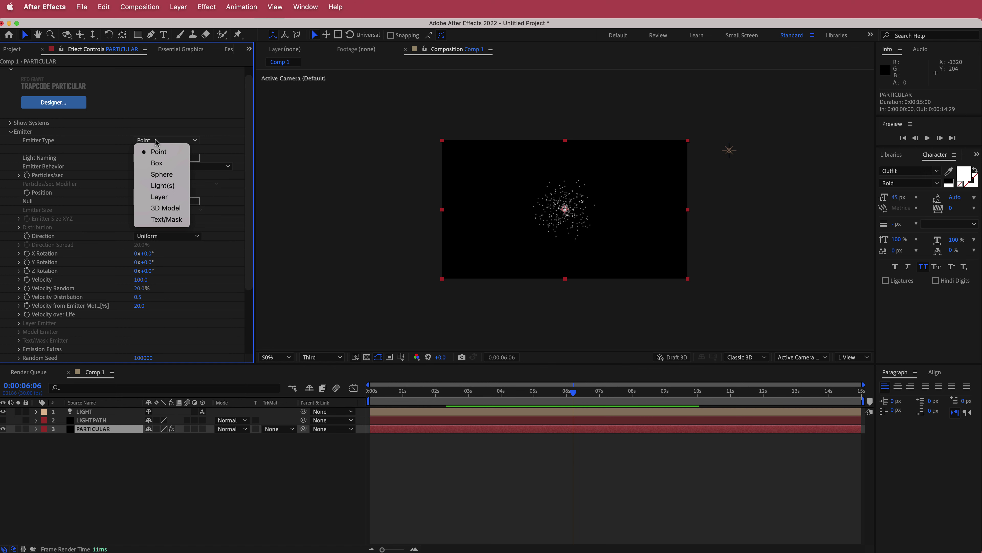
{"action": "left_click", "coordinate": [163, 185]}
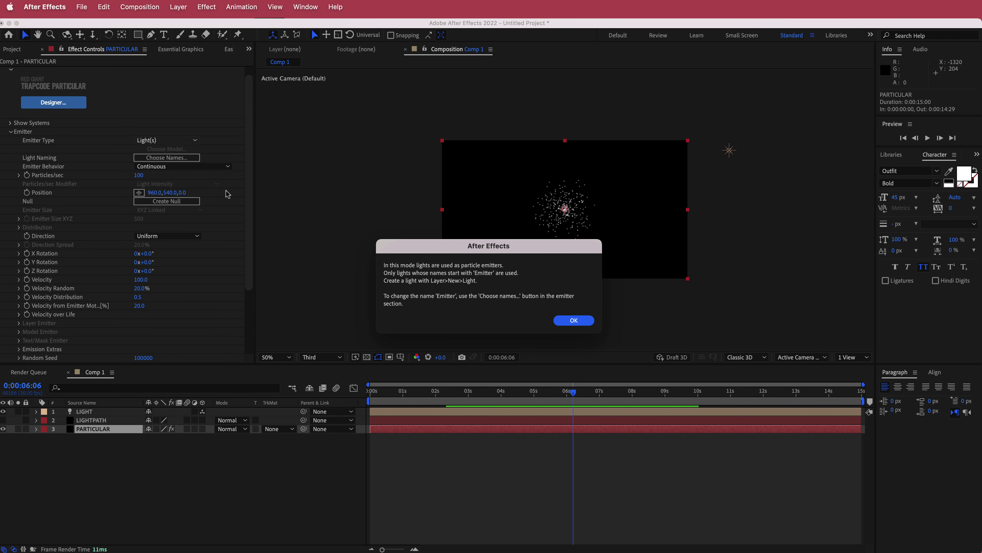
{"action": "left_click", "coordinate": [574, 320]}
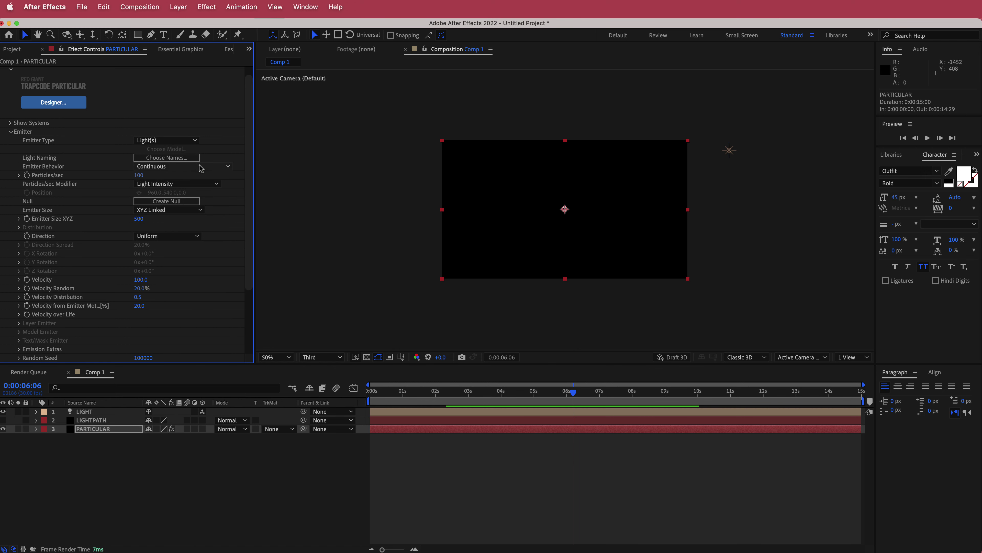
- Set the light emitter naming to LIGHT to match the light layer, and scrub back to 0:00:03:09 to preview the particles
{"action": "left_click", "coordinate": [165, 158]}
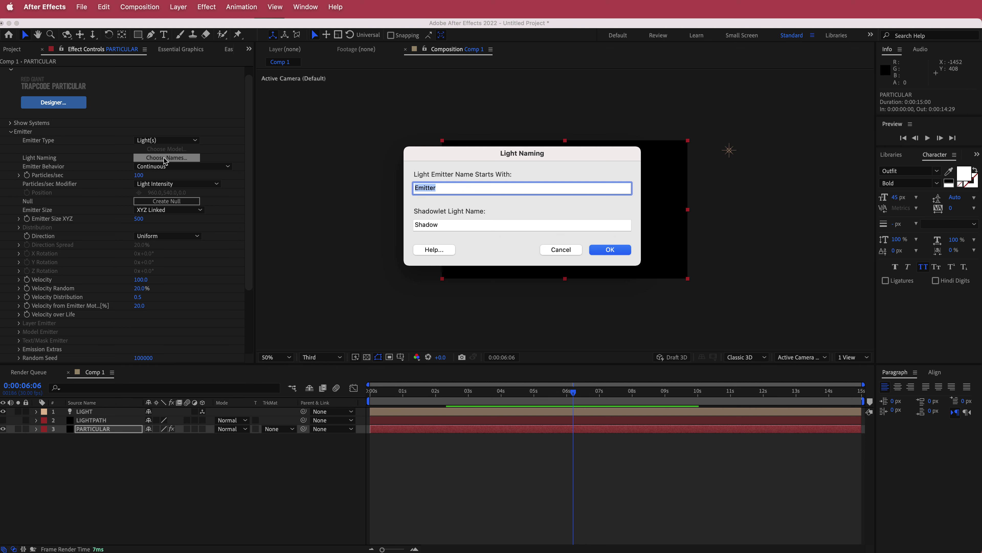
{"action": "type", "text": "LIGHT"}
{"action": "key", "text": "Return"}
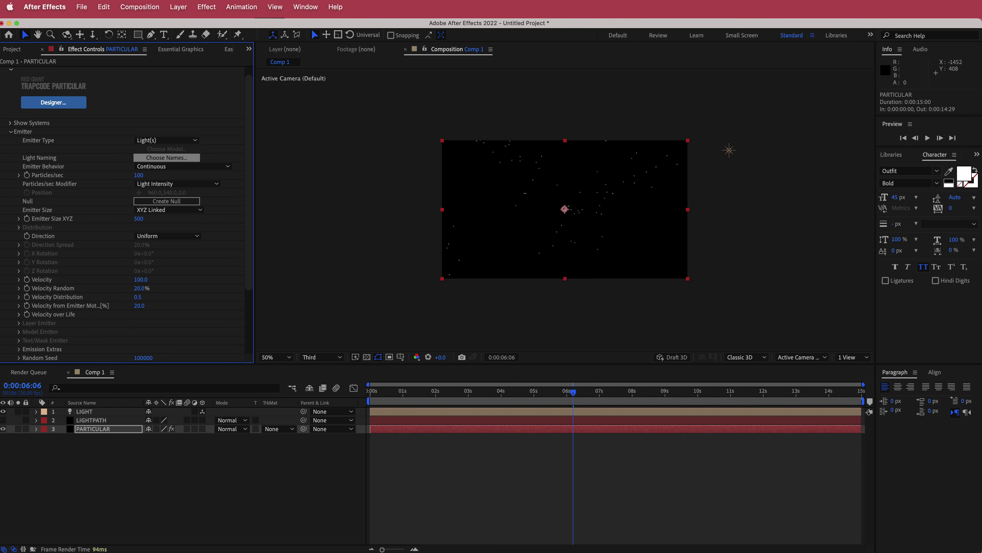
{"action": "left_click", "coordinate": [88, 413]}
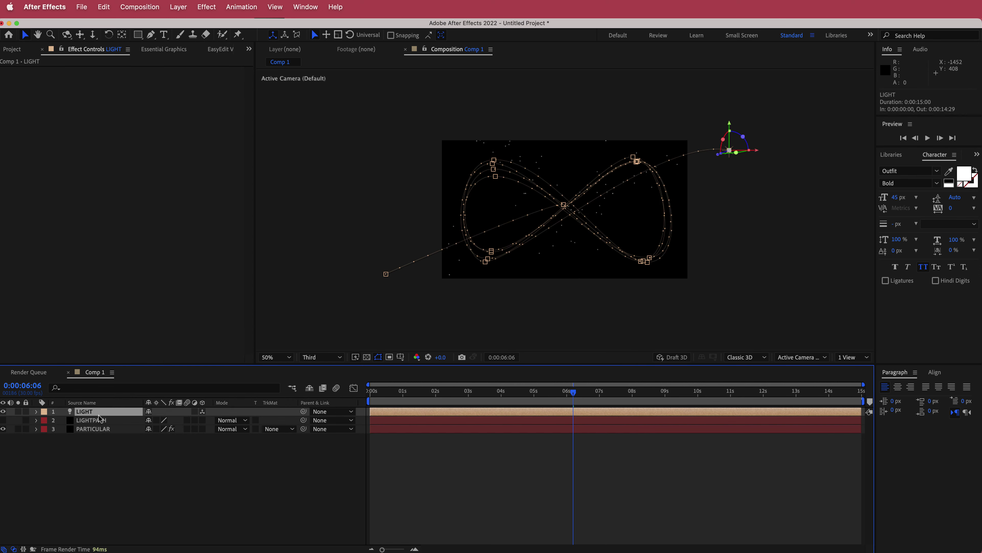
{"action": "left_click", "coordinate": [95, 428]}
{"action": "left_click_drag", "start_coordinate": [570, 394], "coordinate": [478, 393]}
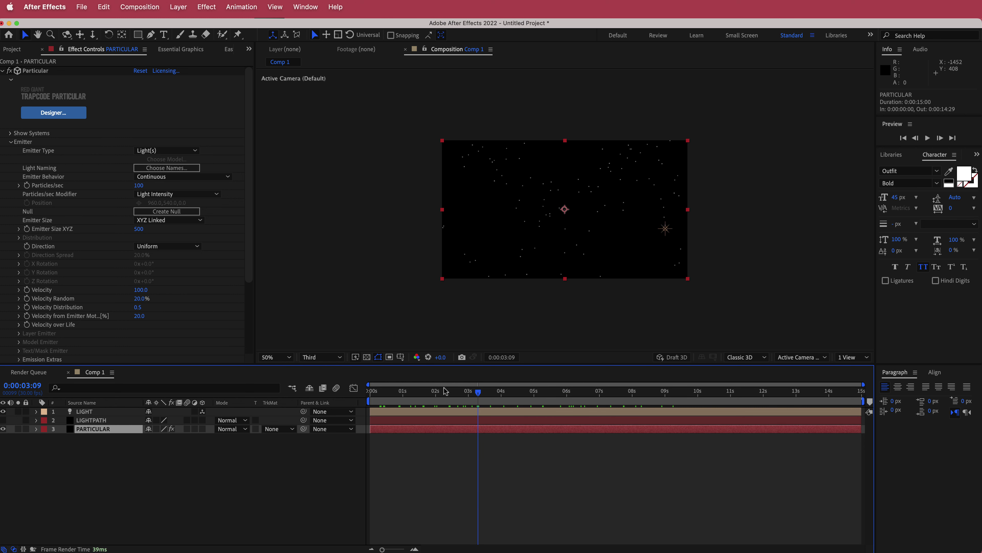
- Set the emitter's Particles/sec to 1000 and its Emitter Size XYZ to 0
{"action": "left_click", "coordinate": [143, 185]}
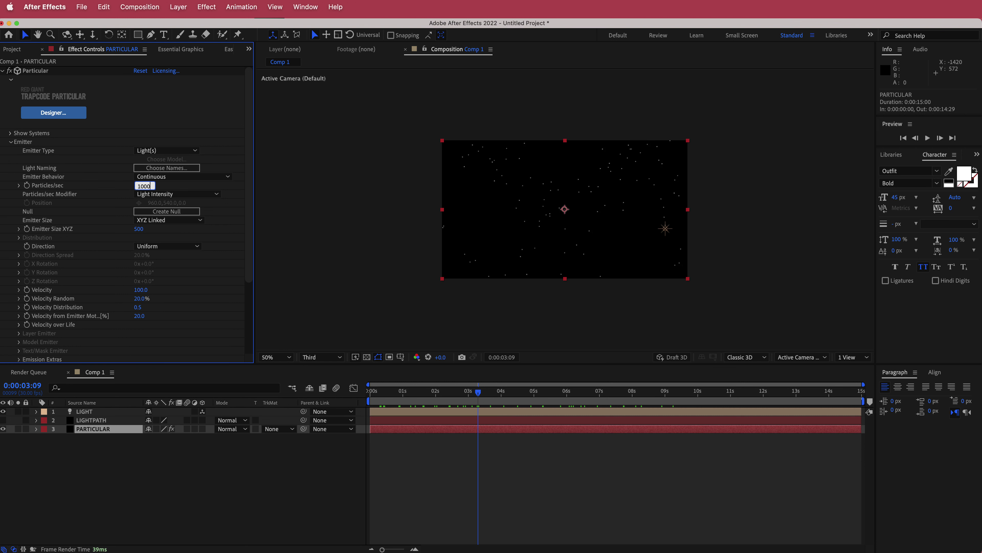
{"action": "key", "text": "Return"}
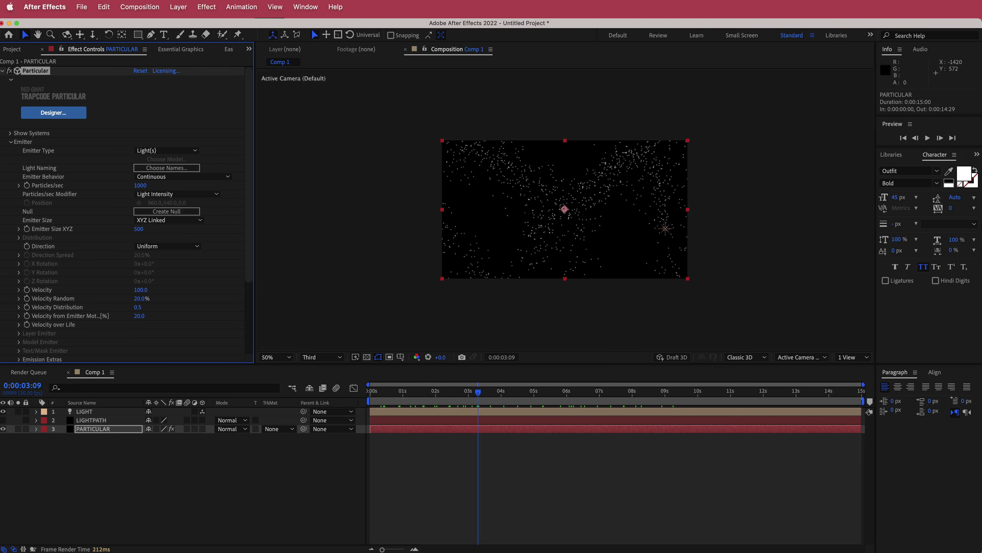
{"action": "left_click", "coordinate": [139, 229]}
{"action": "key", "text": "Return"}
- Set the emitter's Velocity, Velocity Random, Velocity Distribution and Velocity from Emitter Motion all to 0
{"action": "left_click", "coordinate": [139, 290]}
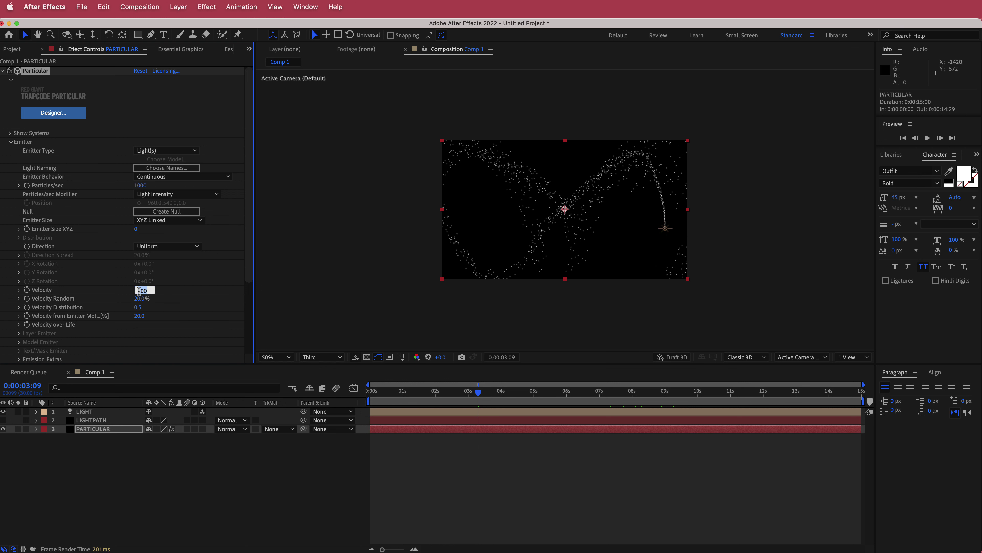
{"action": "type", "text": "0"}
{"action": "key", "text": "Return"}
{"action": "left_click", "coordinate": [138, 298]}
{"action": "type", "text": "0"}
{"action": "key", "text": "Return"}
{"action": "left_click", "coordinate": [139, 307]}
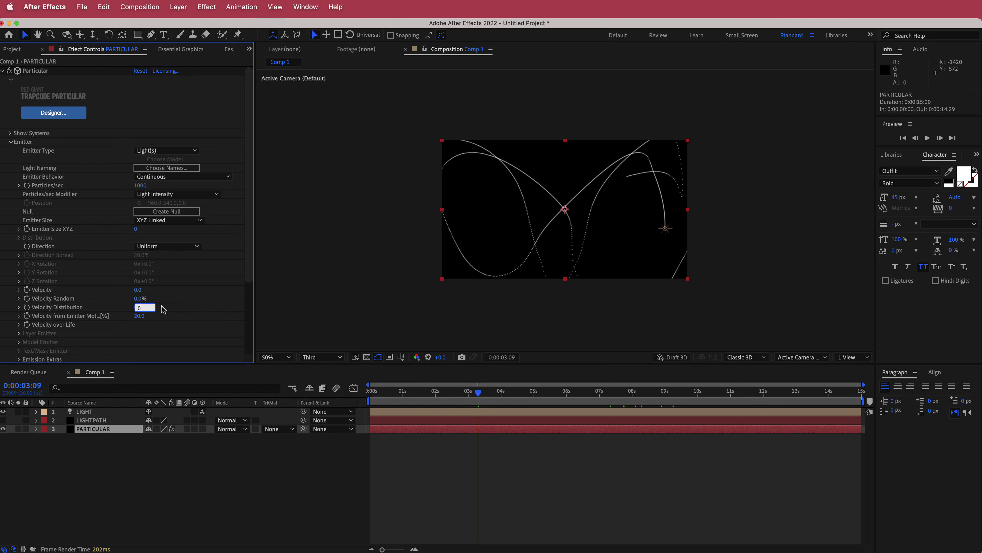
{"action": "key", "text": "Tab"}
{"action": "type", "text": "0"}
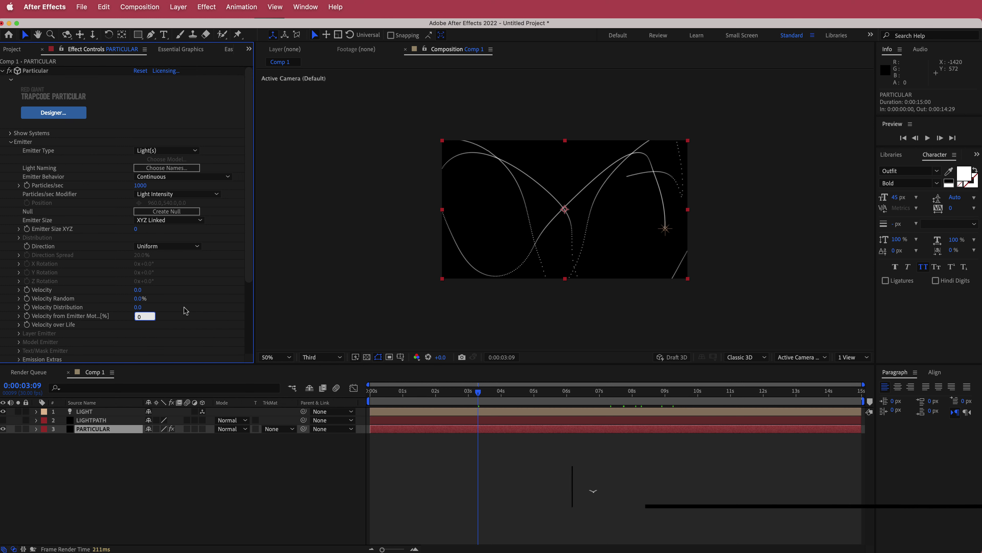
{"action": "key", "text": "Return"}
- In the Particle settings, set Life to 1 second and the Particle Type to Streaklet
{"action": "scroll", "coordinate": [251, 303], "scroll_direction": "down", "scroll_amount": 5}
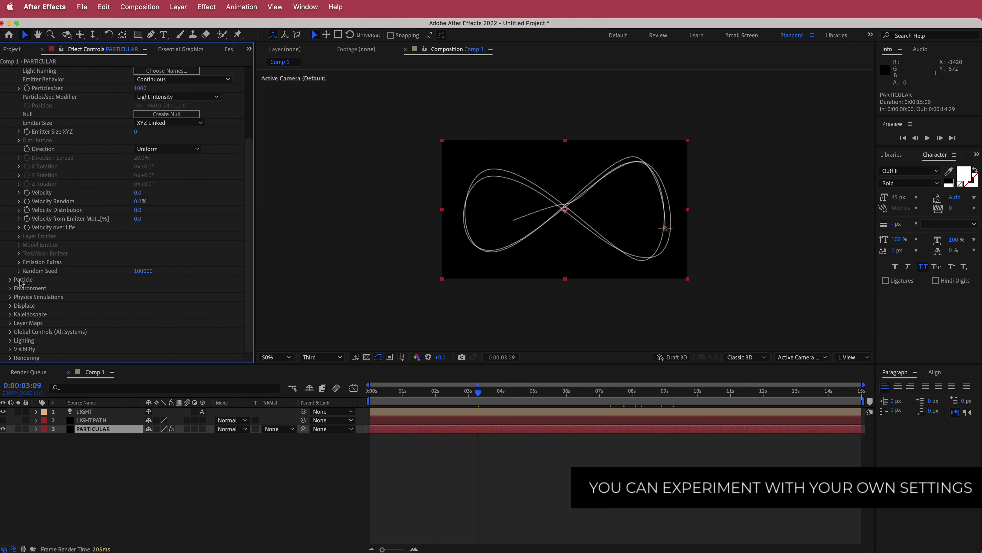
{"action": "left_click", "coordinate": [10, 279]}
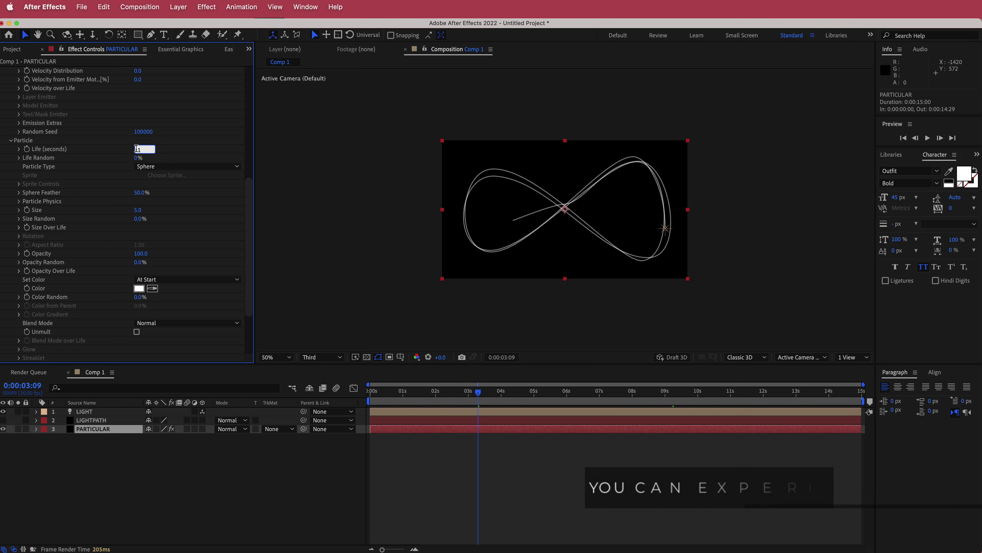
{"action": "key", "text": "Return"}
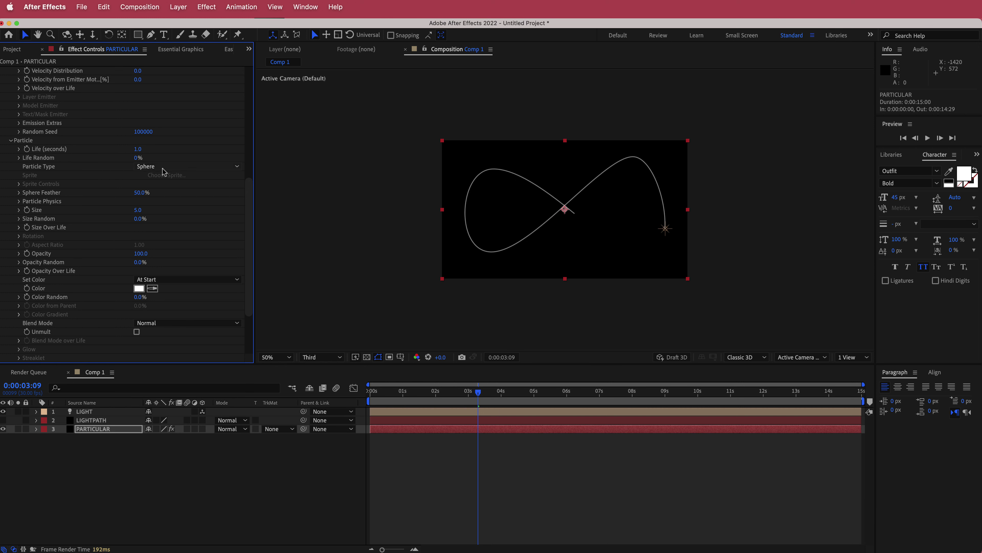
{"action": "left_click", "coordinate": [167, 170]}
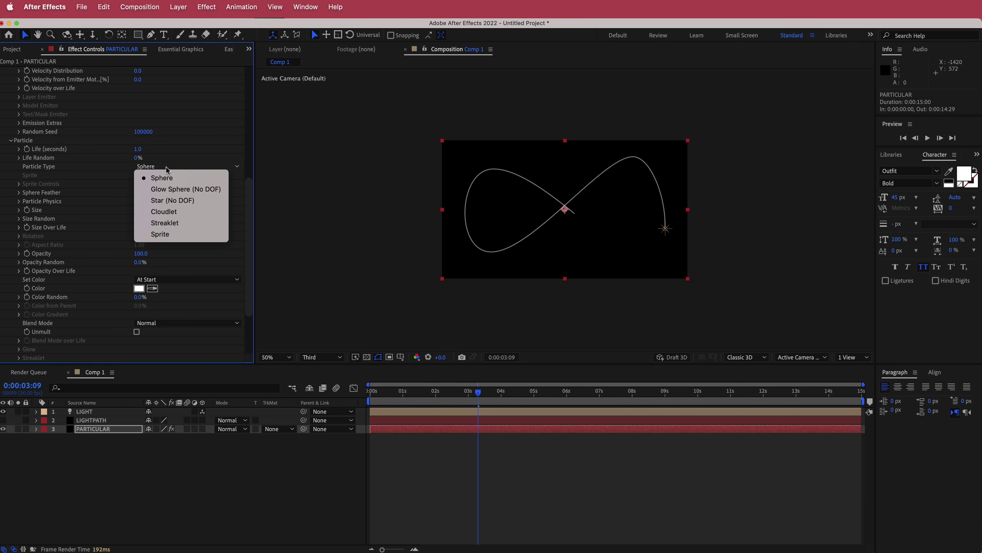
{"action": "key", "text": "Escape"}
{"action": "left_click", "coordinate": [185, 225]}
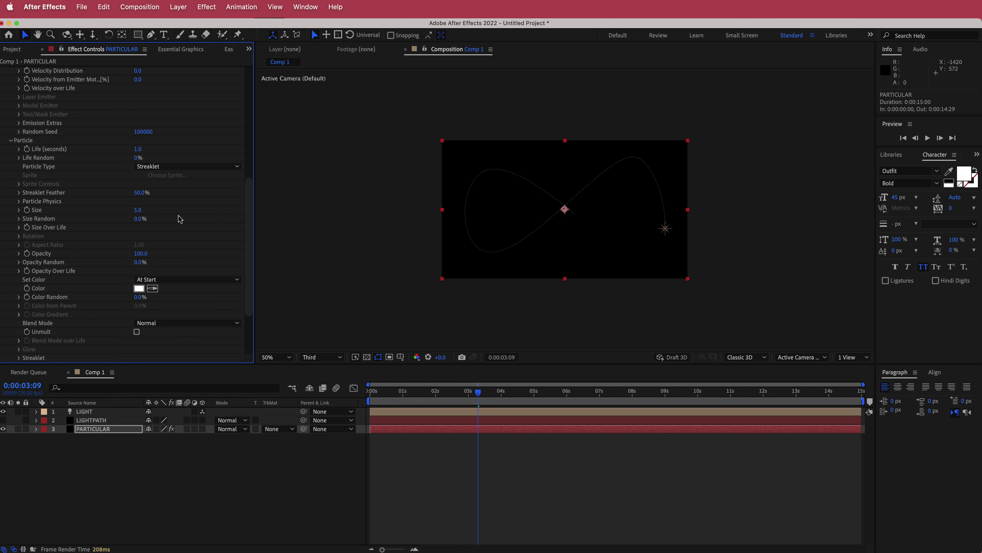
- Set the particle Size to 110 and the composition preview resolution to Half
{"action": "left_click", "coordinate": [137, 210]}
{"action": "type", "text": "110"}
{"action": "key", "text": "Return"}
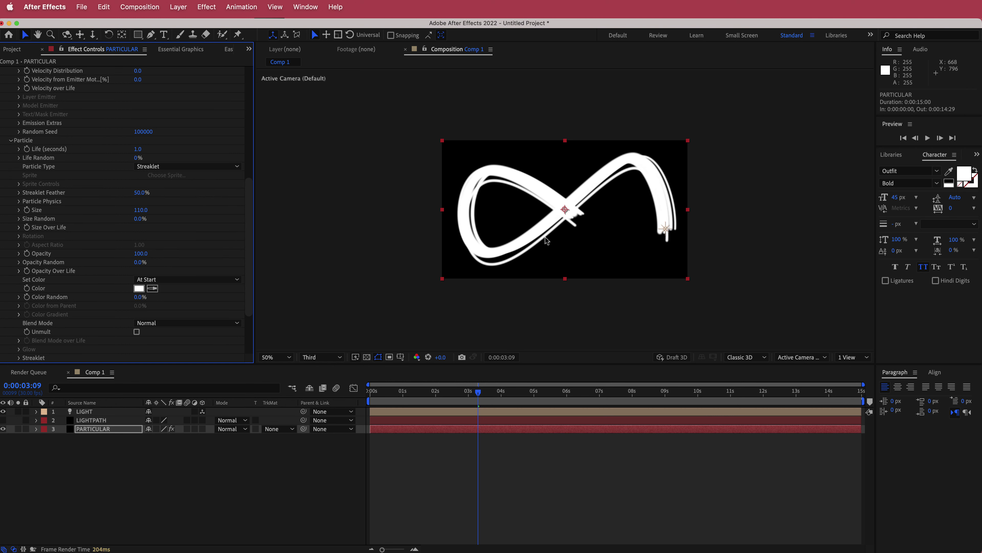
{"action": "left_click", "coordinate": [327, 358]}
{"action": "left_click", "coordinate": [313, 387]}
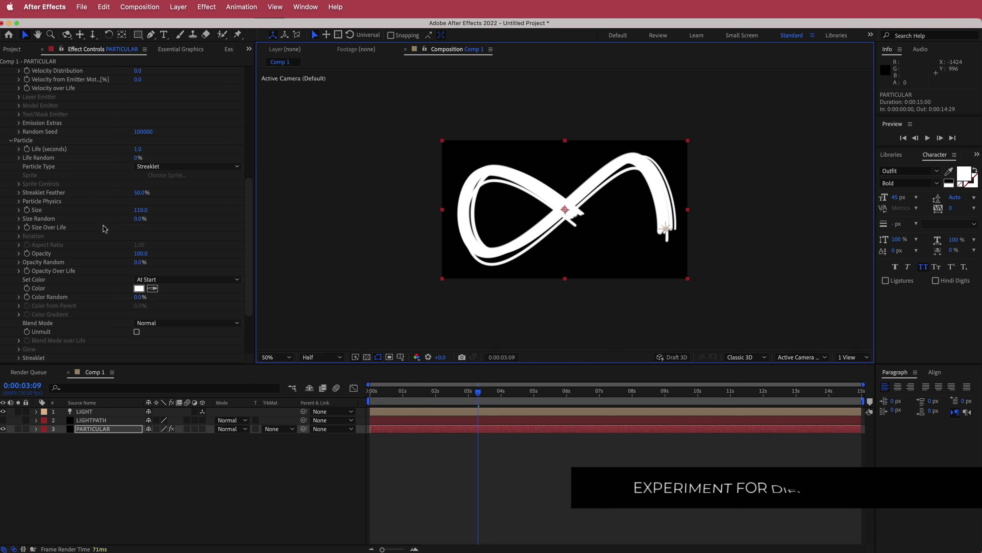
- Apply the triangular rise-and-fall preset to Size Over Life and reshape its points into a rounded hump peaking early
{"action": "left_click", "coordinate": [19, 228]}
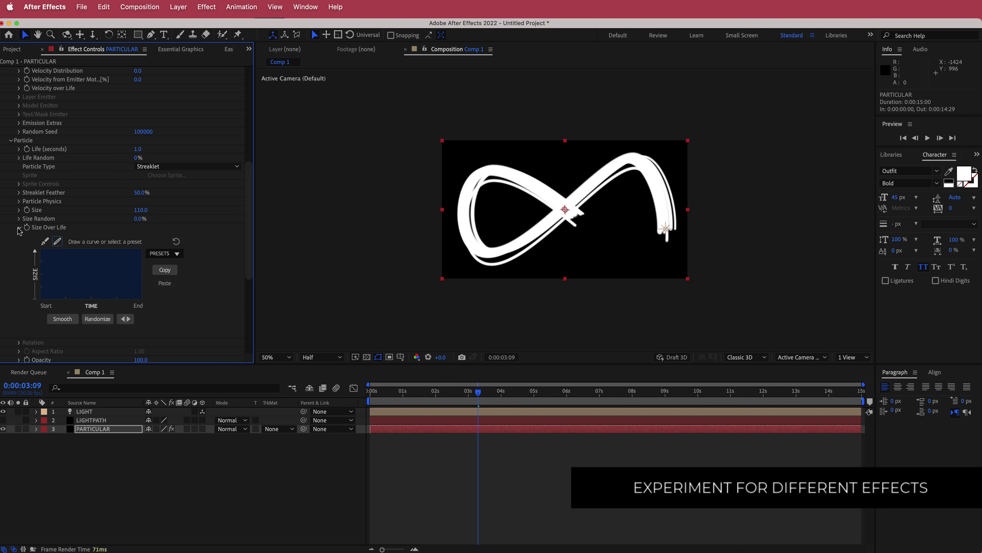
{"action": "left_click", "coordinate": [177, 254]}
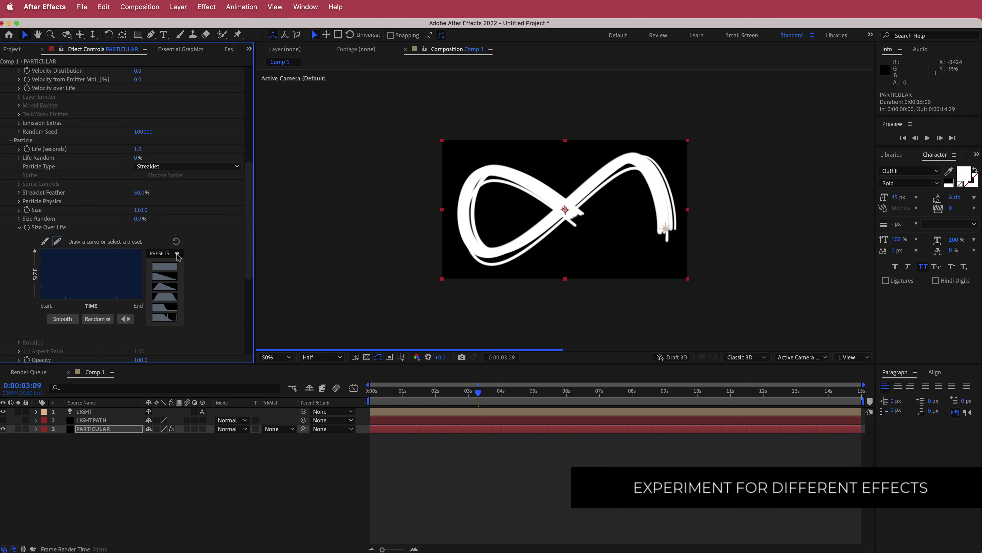
{"action": "left_click", "coordinate": [170, 288]}
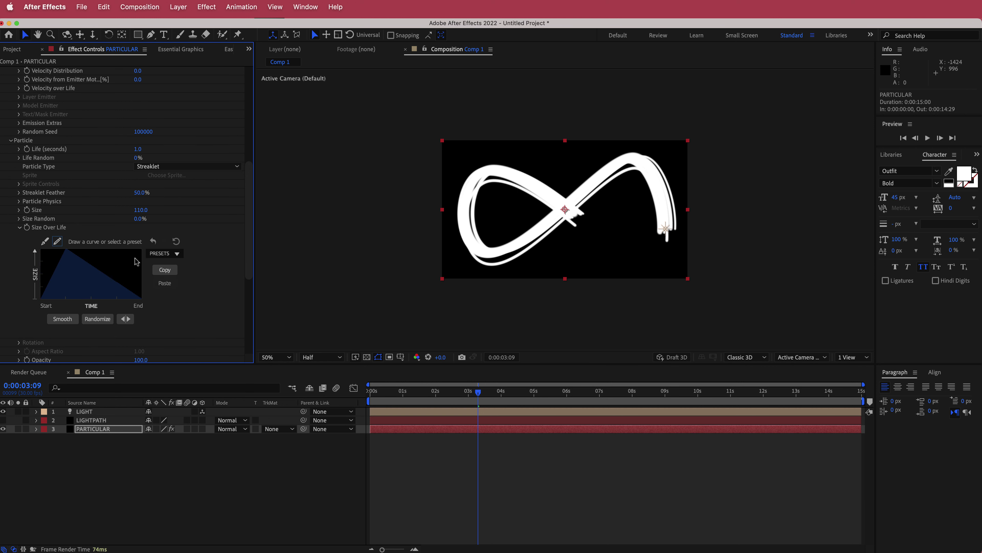
{"action": "left_click", "coordinate": [45, 242]}
{"action": "mouse_move", "coordinate": [67, 251]}
{"action": "left_mouse_down"}
{"action": "mouse_move", "coordinate": [63, 261]}
{"action": "mouse_move", "coordinate": [76, 263]}
{"action": "left_mouse_up"}
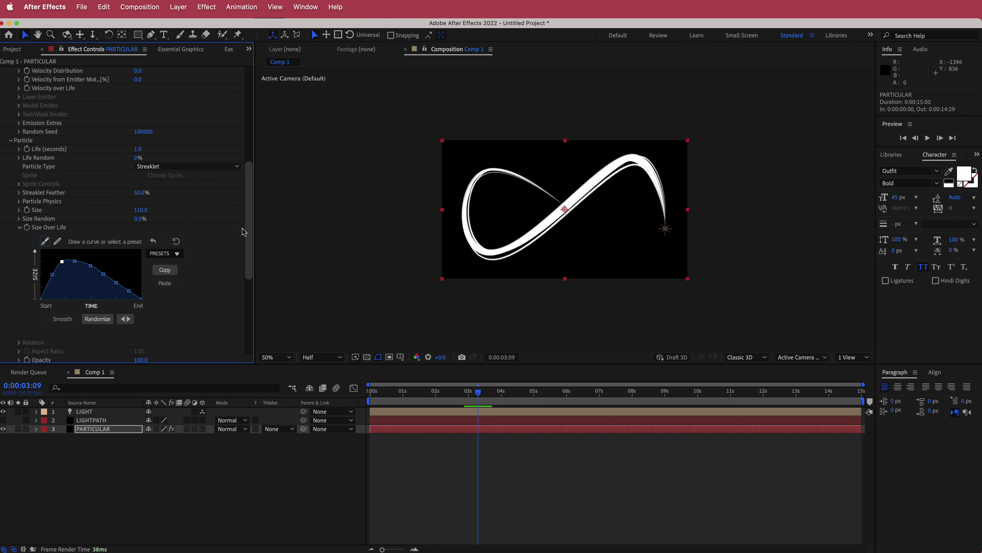
{"action": "left_click", "coordinate": [19, 228]}
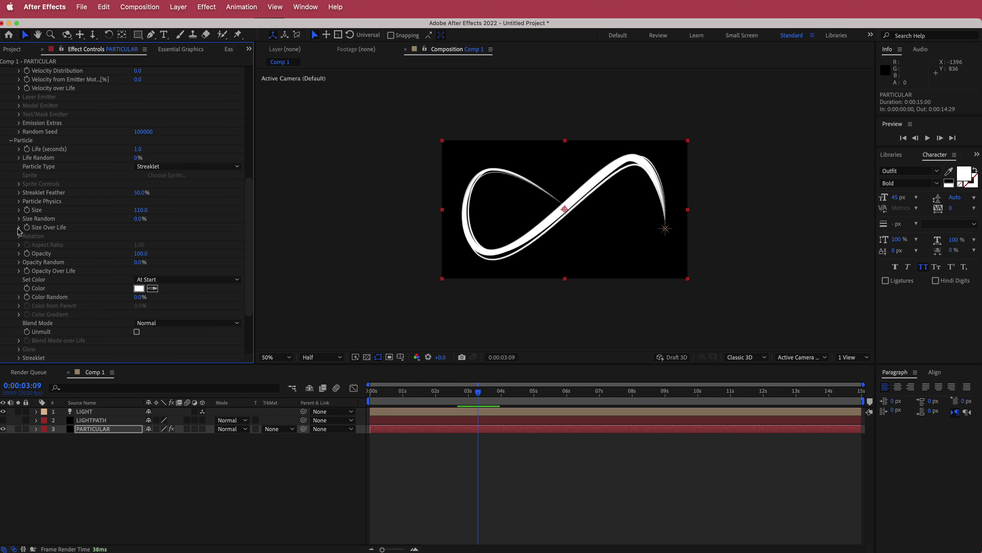
- Apply the trapezoid preset to Opacity Over Life so the streak fades in and out at both ends
{"action": "left_click", "coordinate": [19, 271]}
{"action": "scroll", "coordinate": [27, 271], "scroll_direction": "down", "scroll_amount": 2}
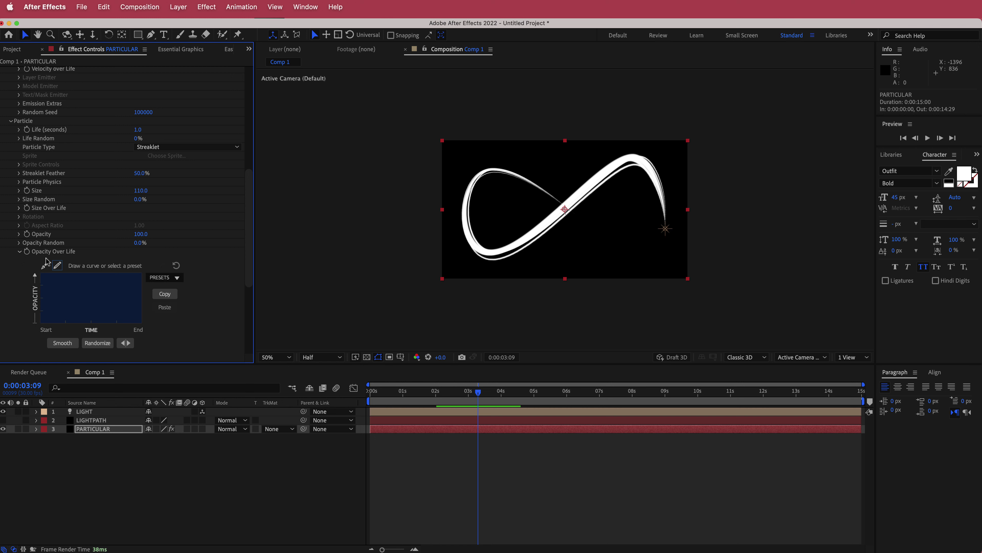
{"action": "left_click", "coordinate": [159, 278]}
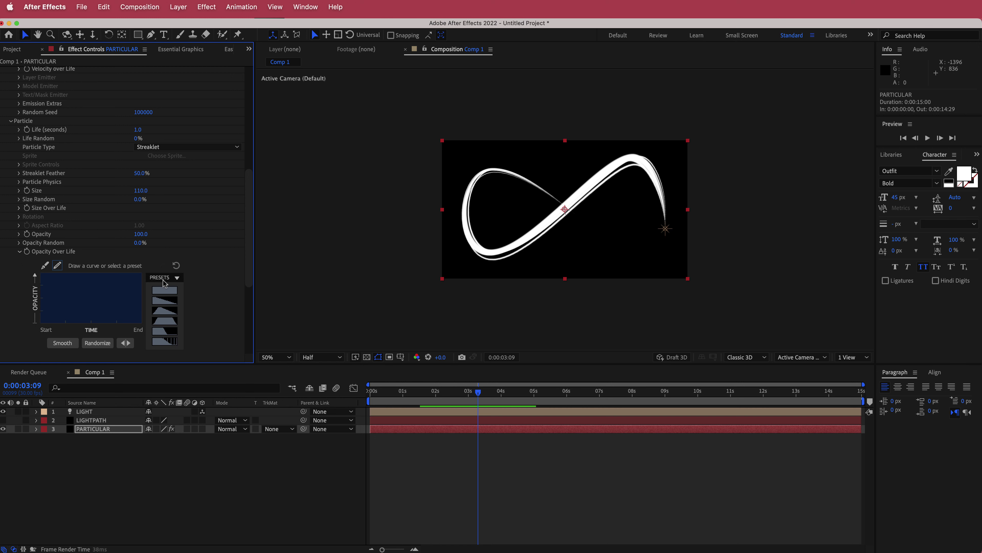
{"action": "left_click", "coordinate": [166, 322]}
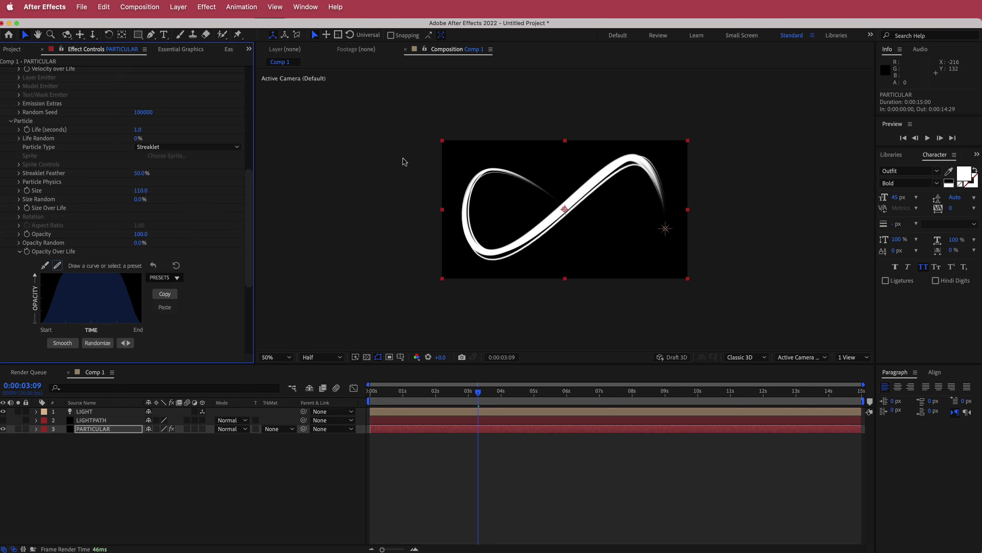
- Switch to Color Hunt, copy the dark navy 112D4E from a blue palette, and apply it as Particular's particle Color in After Effects
{"action": "scroll", "coordinate": [204, 227], "scroll_direction": "down", "scroll_amount": 5}
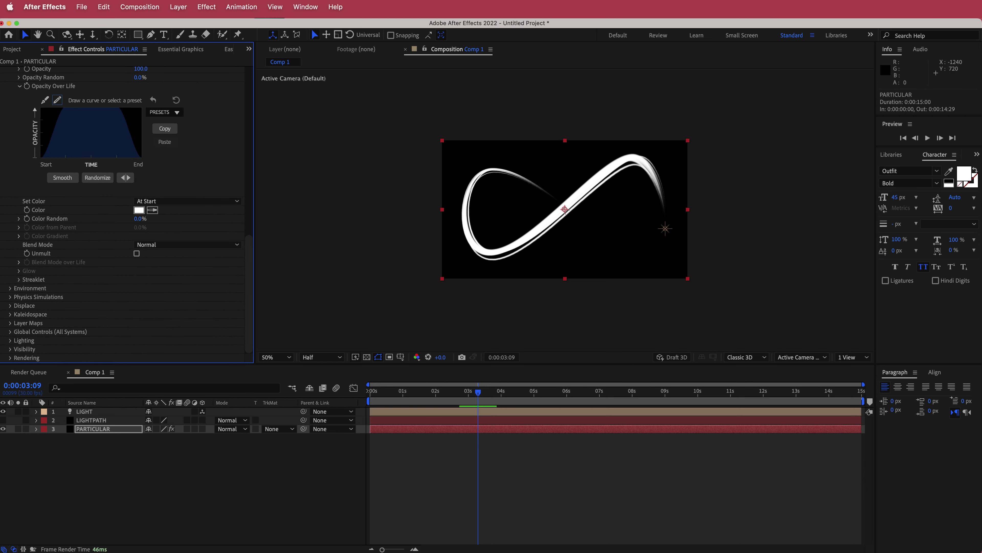
{"action": "key", "text": "super+Tab"}
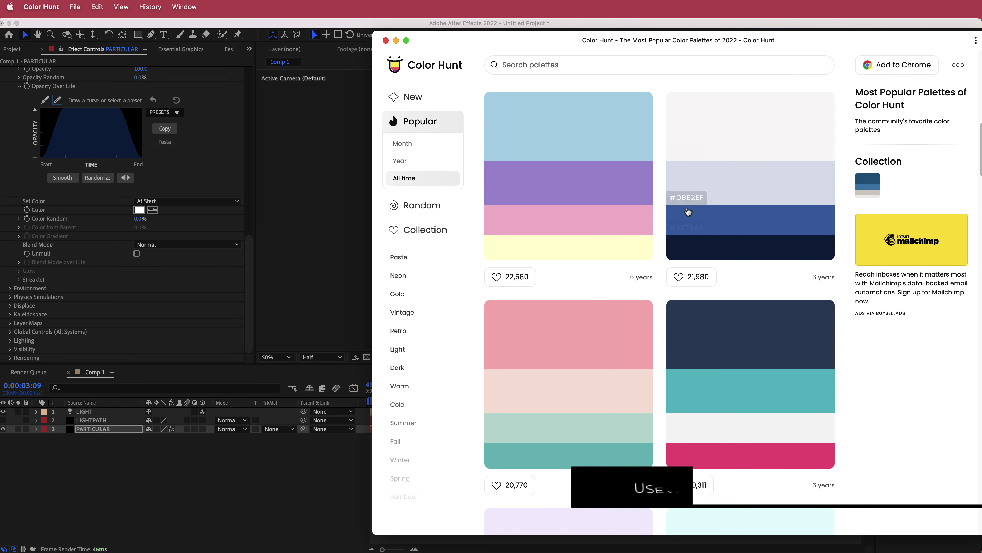
{"action": "left_click", "coordinate": [686, 254]}
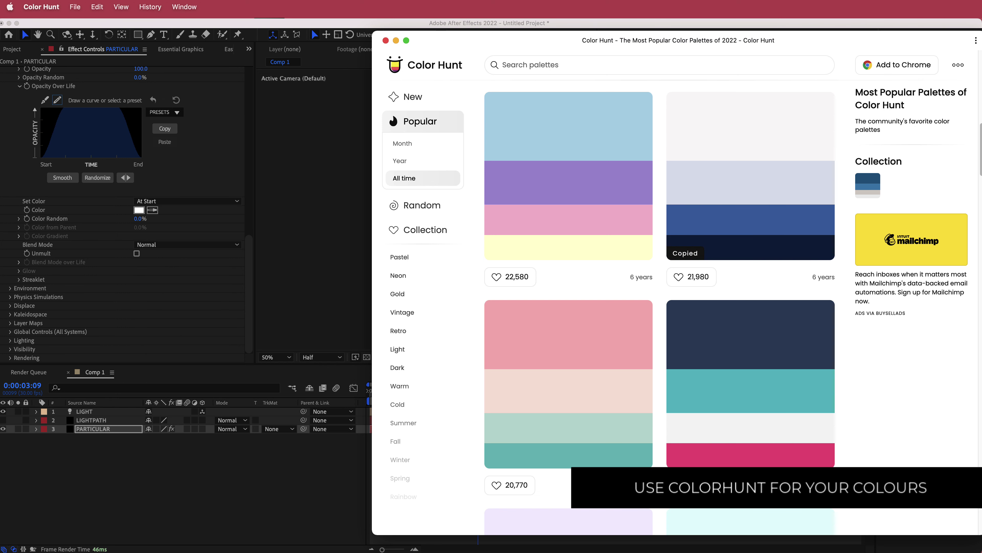
{"action": "left_click", "coordinate": [248, 258]}
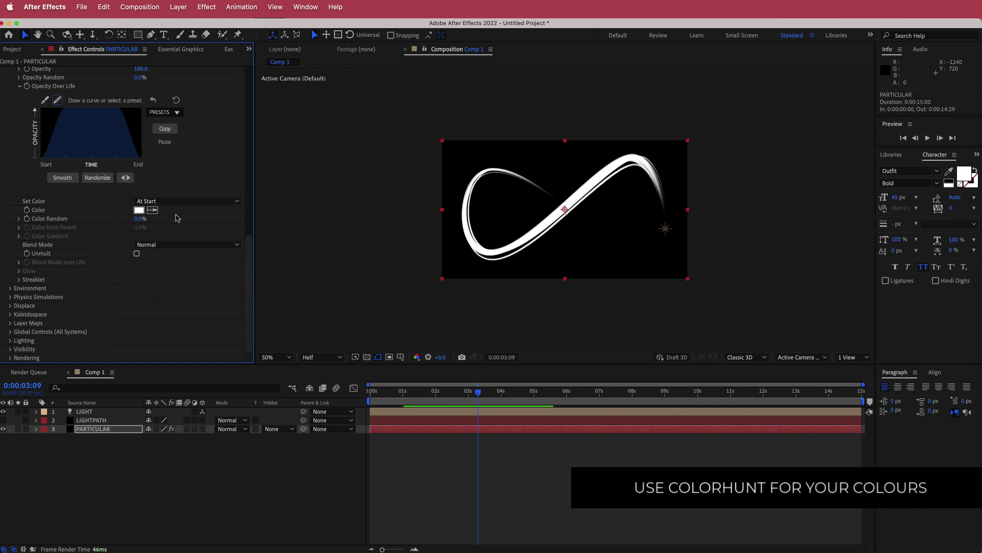
{"action": "left_click", "coordinate": [139, 210]}
{"action": "key", "text": "super+v"}
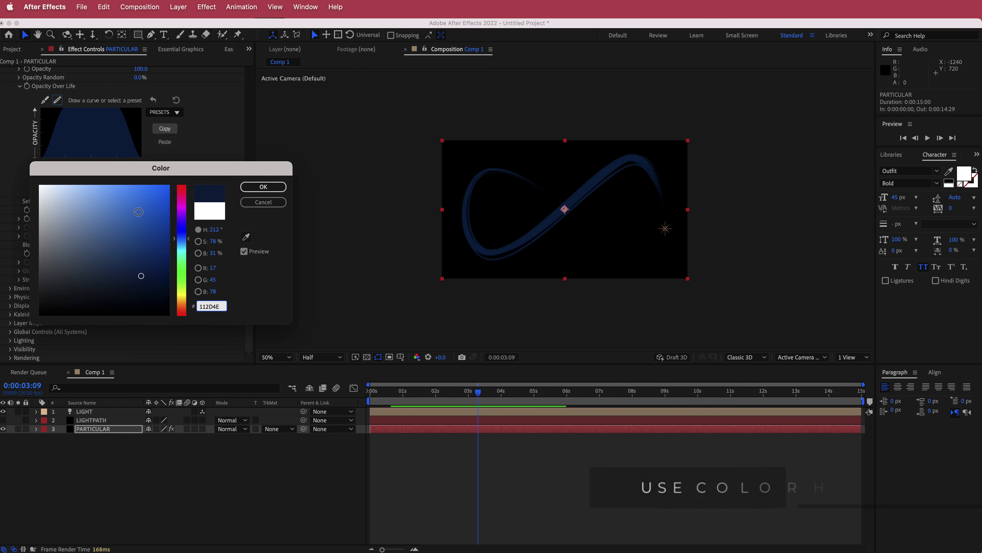
{"action": "left_click", "coordinate": [261, 187]}
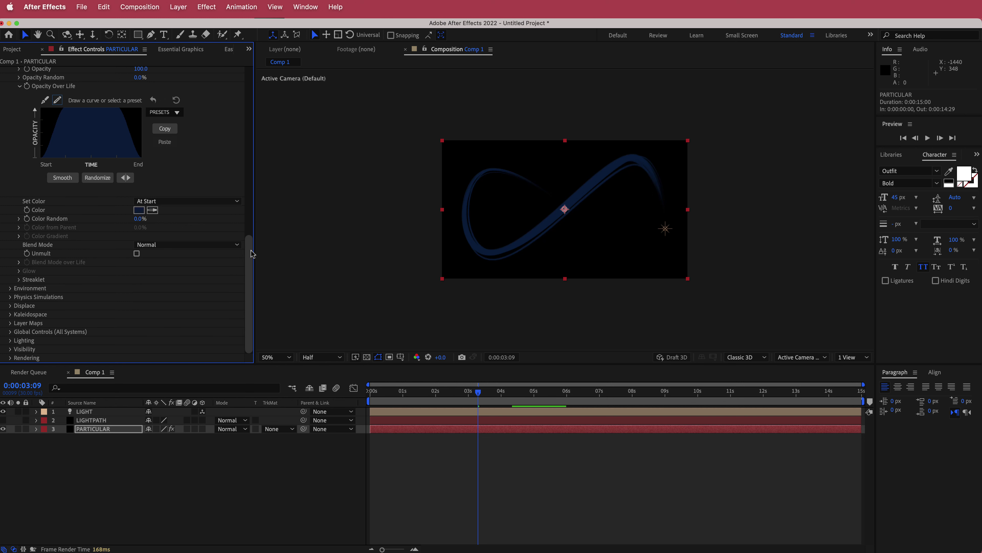
- Set the Streaklet's Number of Streaks to 12 and Streak Size to 18, and scrub to 0:00:05:29 to preview the streaks
{"action": "left_click", "coordinate": [20, 279]}
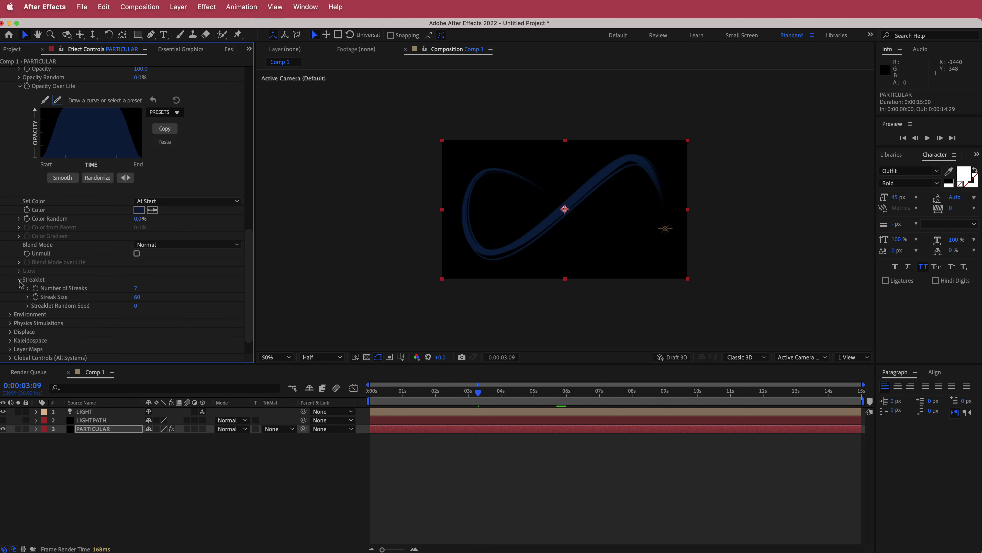
{"action": "left_click", "coordinate": [135, 289]}
{"action": "left_click", "coordinate": [138, 297]}
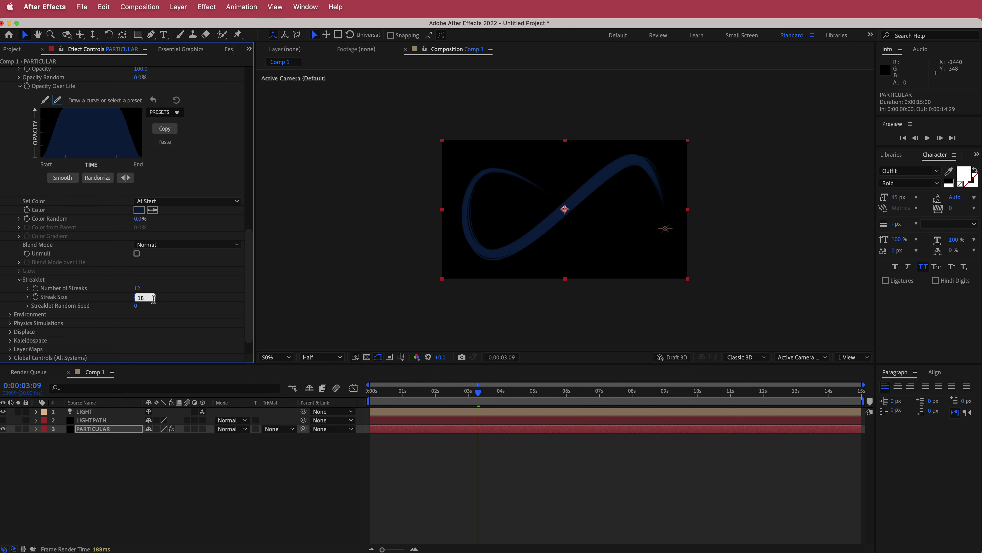
{"action": "type", "text": "18"}
{"action": "key", "text": "Return"}
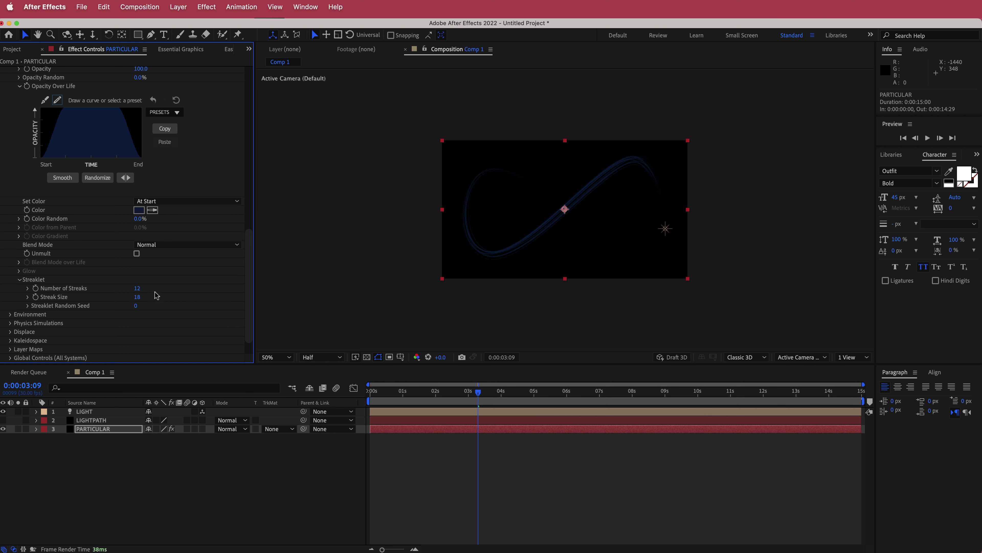
{"action": "left_click_drag", "start_coordinate": [479, 392], "coordinate": [564, 387]}
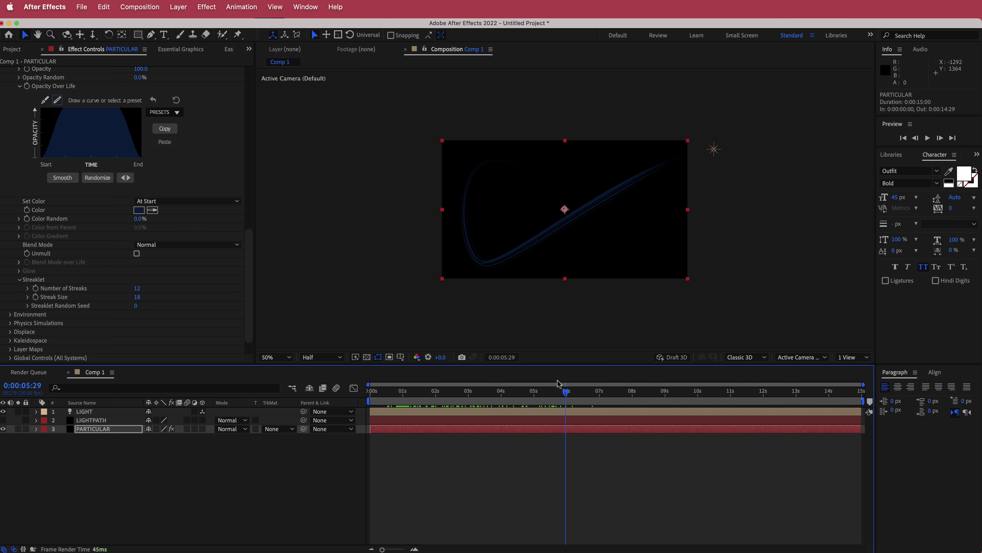
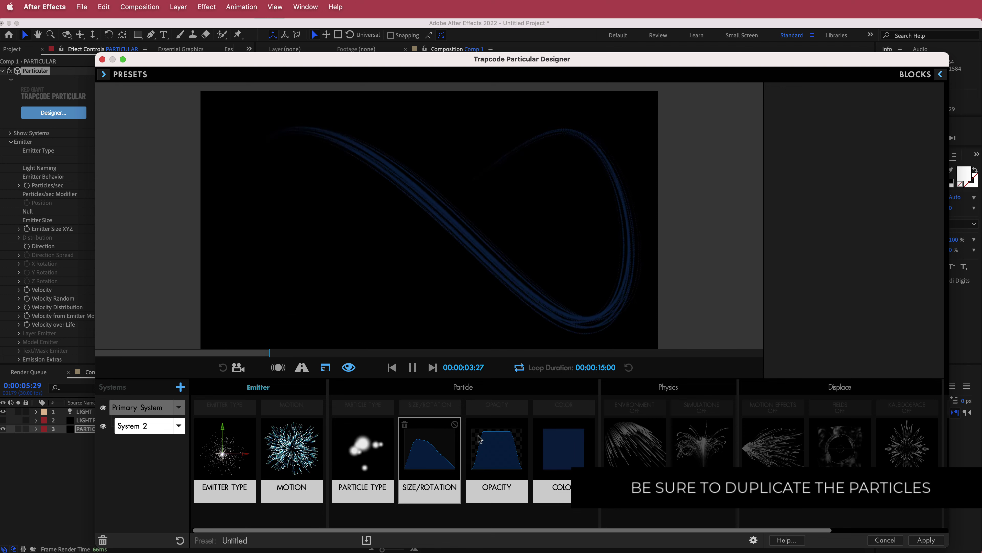
- Apply the Designer changes with the duplicated particle system and set System 2's Velocity to 32
{"action": "left_click", "coordinate": [927, 540]}
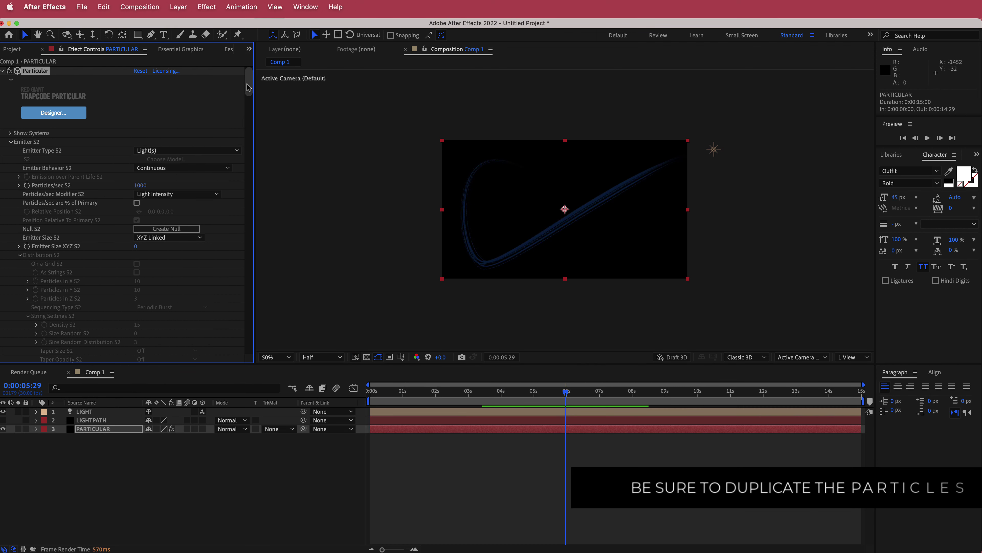
{"action": "left_click_drag", "start_coordinate": [249, 89], "coordinate": [250, 95]}
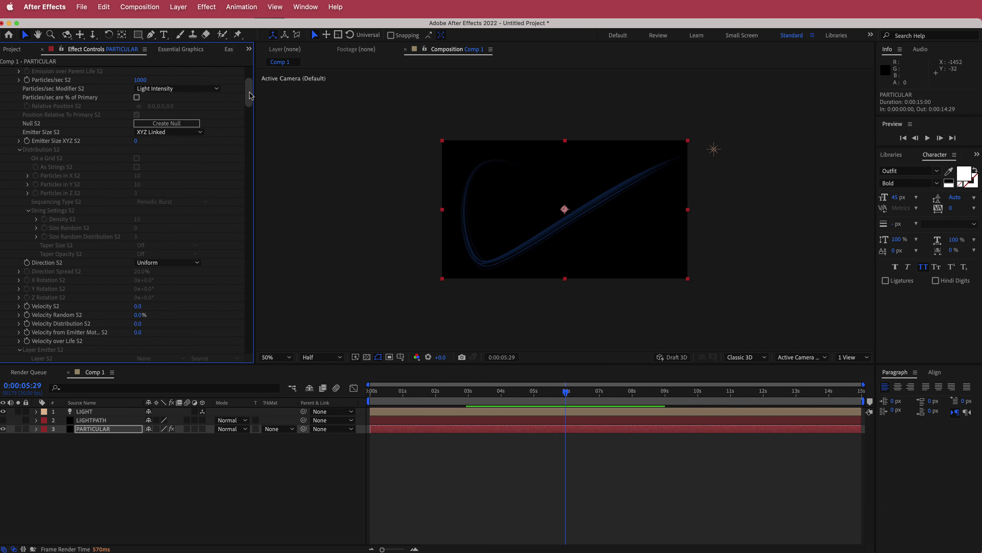
{"action": "left_click", "coordinate": [139, 306]}
{"action": "key", "text": "Return"}
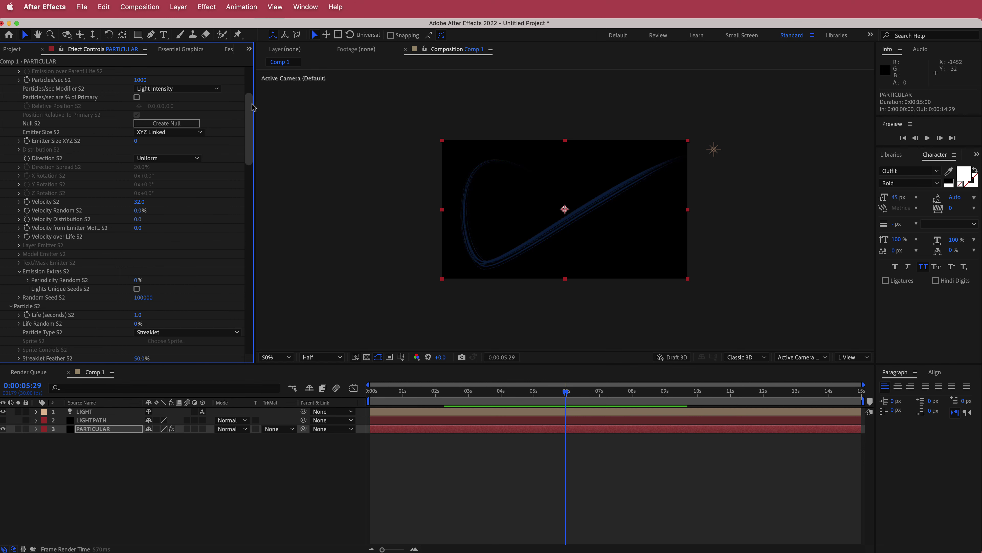
- Change System 2's Particle Type to Sphere and set its Size to 14
{"action": "scroll", "coordinate": [252, 107], "scroll_direction": "up", "scroll_amount": 5}
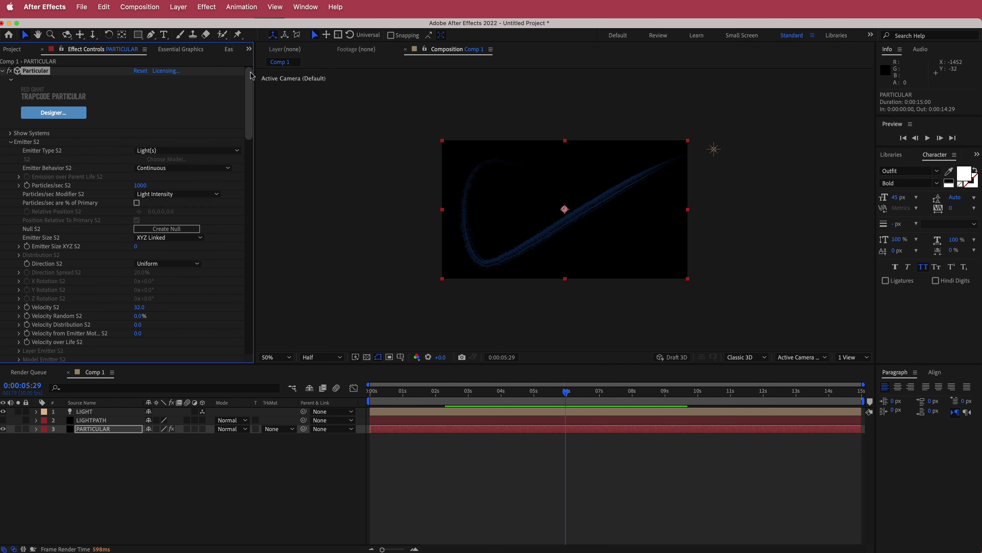
{"action": "scroll", "coordinate": [251, 75], "scroll_direction": "down", "scroll_amount": 10}
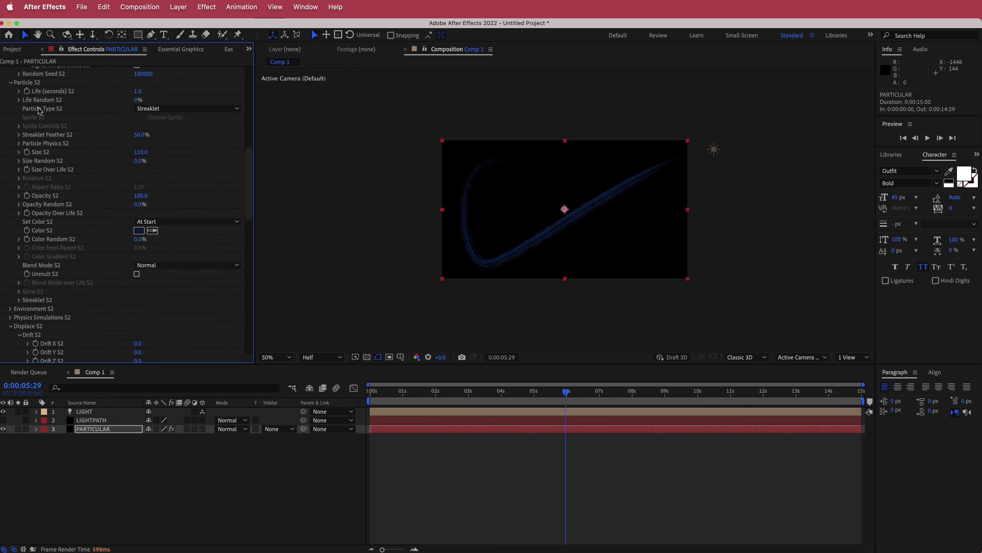
{"action": "left_click", "coordinate": [146, 109]}
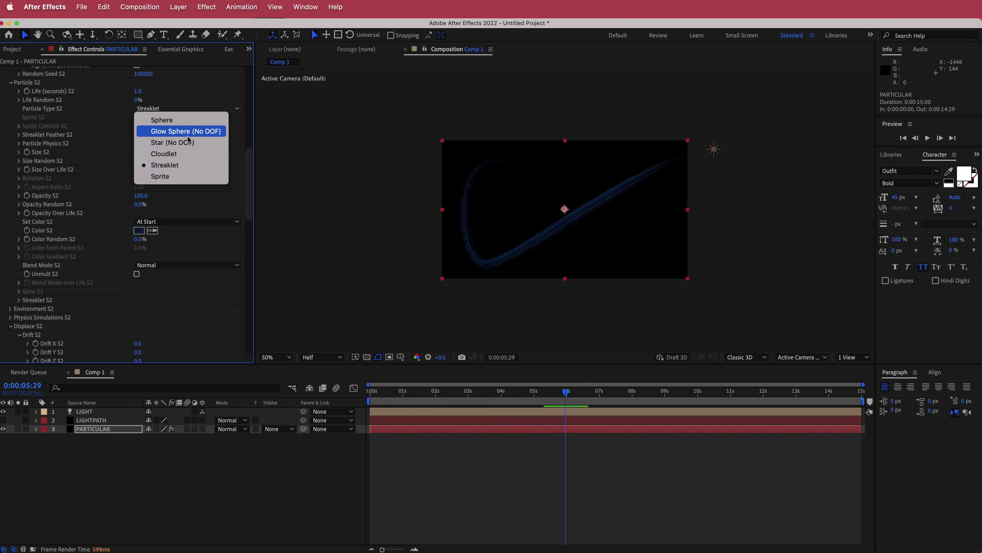
{"action": "left_click", "coordinate": [178, 123]}
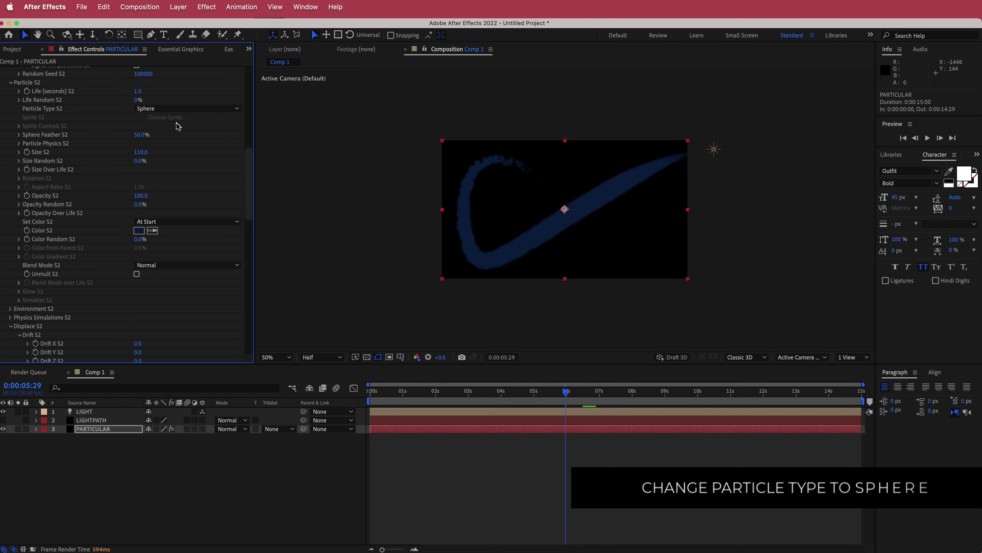
{"action": "left_click", "coordinate": [141, 153]}
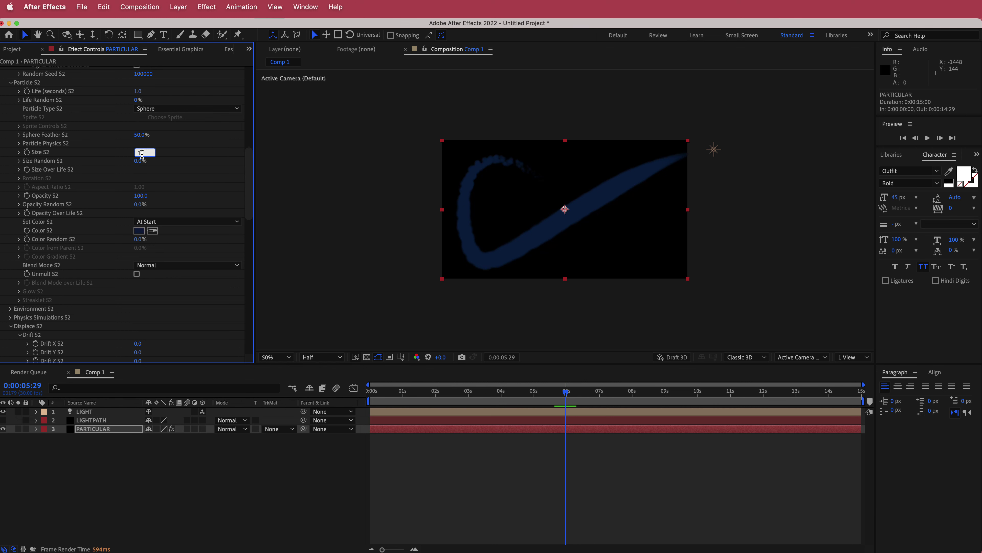
{"action": "type", "text": "14"}
{"action": "key", "text": "Return"}
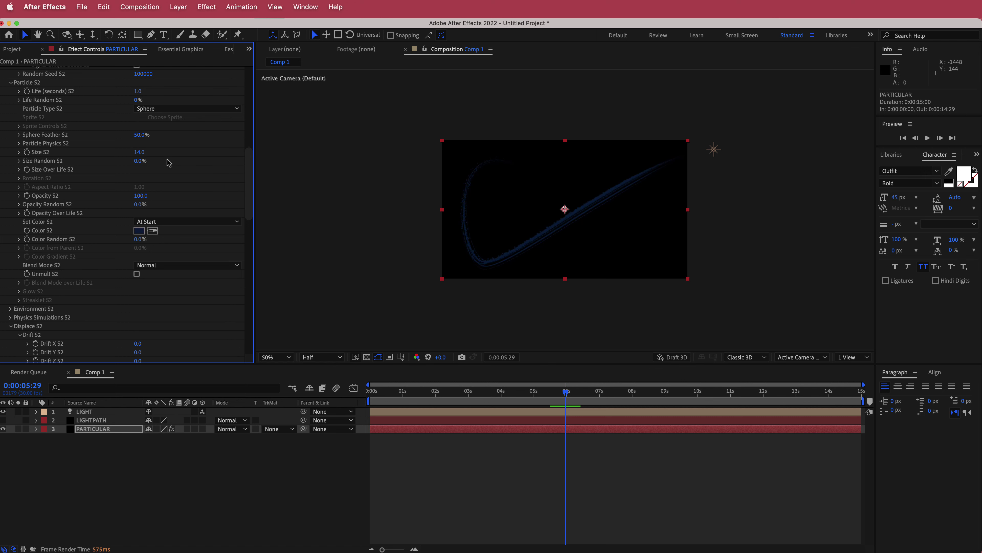
- Randomize the Opacity Over Life curve of System 2
{"action": "left_click_drag", "start_coordinate": [250, 170], "coordinate": [251, 193]}
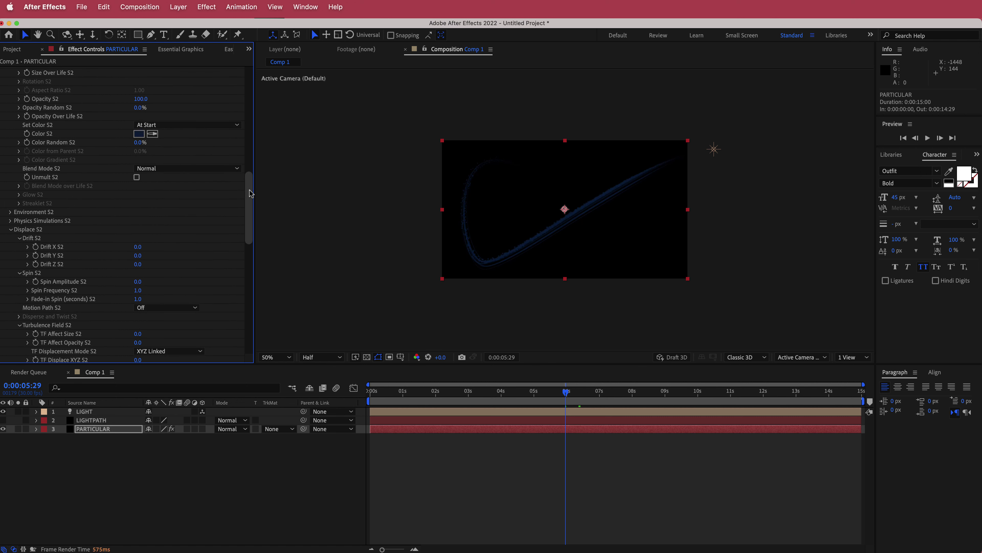
{"action": "scroll", "coordinate": [45, 167], "scroll_direction": "up", "scroll_amount": 3}
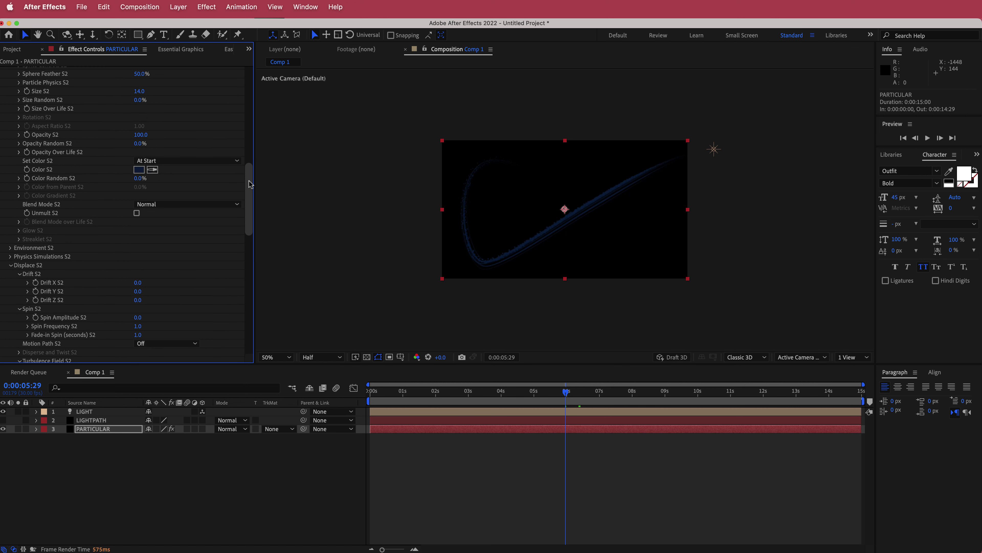
{"action": "left_click", "coordinate": [19, 153]}
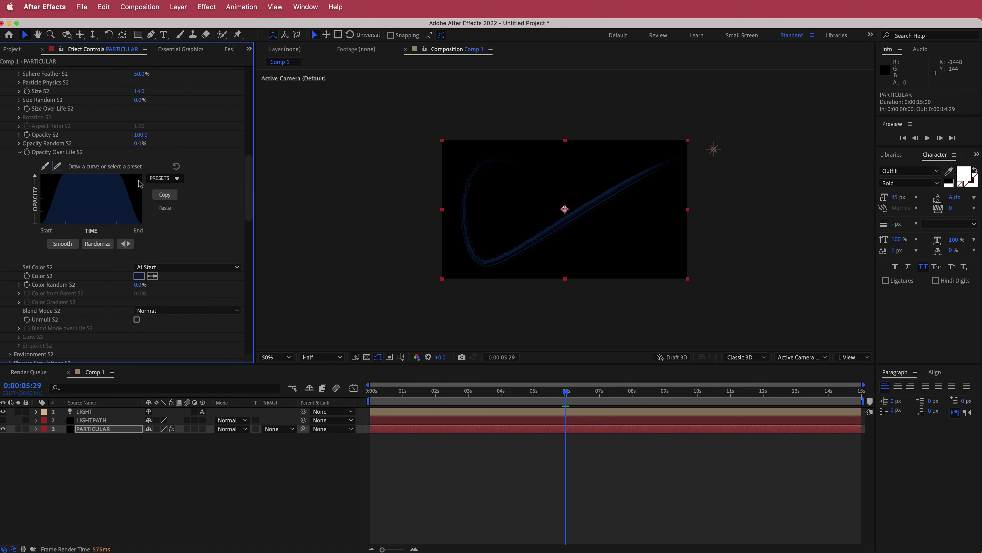
{"action": "left_click", "coordinate": [95, 244]}
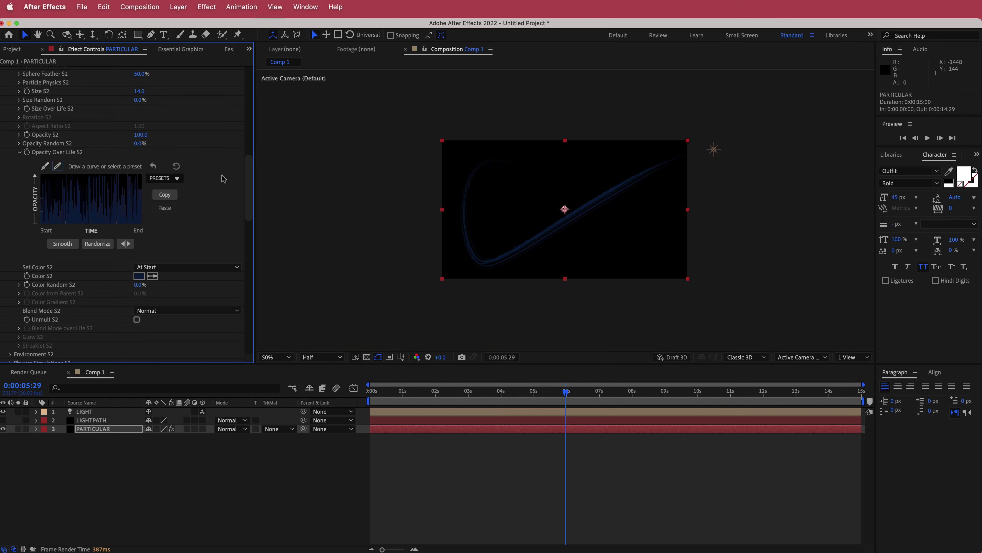
- Switch to Color Hunt, copy the medium blue 3F72AF, apply it as System 2's Color in After Effects, and preview at 0:00:04:19
{"action": "scroll", "coordinate": [248, 181], "scroll_direction": "down", "scroll_amount": 5}
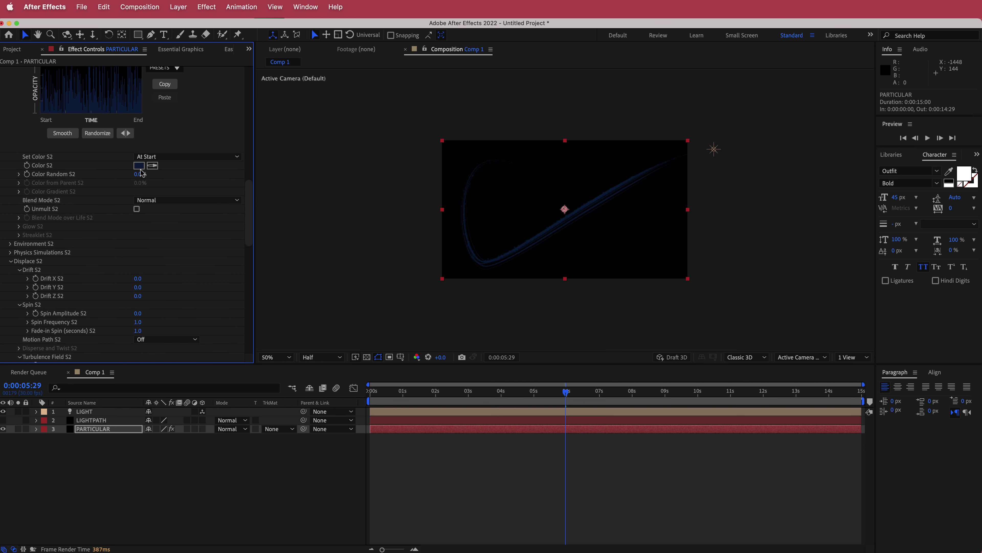
{"action": "key", "text": "super+Tab"}
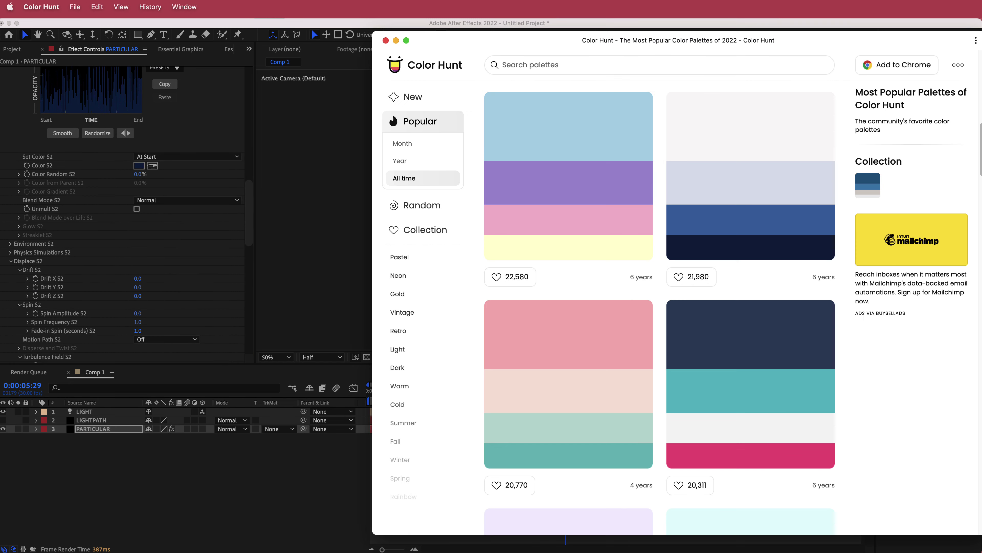
{"action": "left_click", "coordinate": [686, 231]}
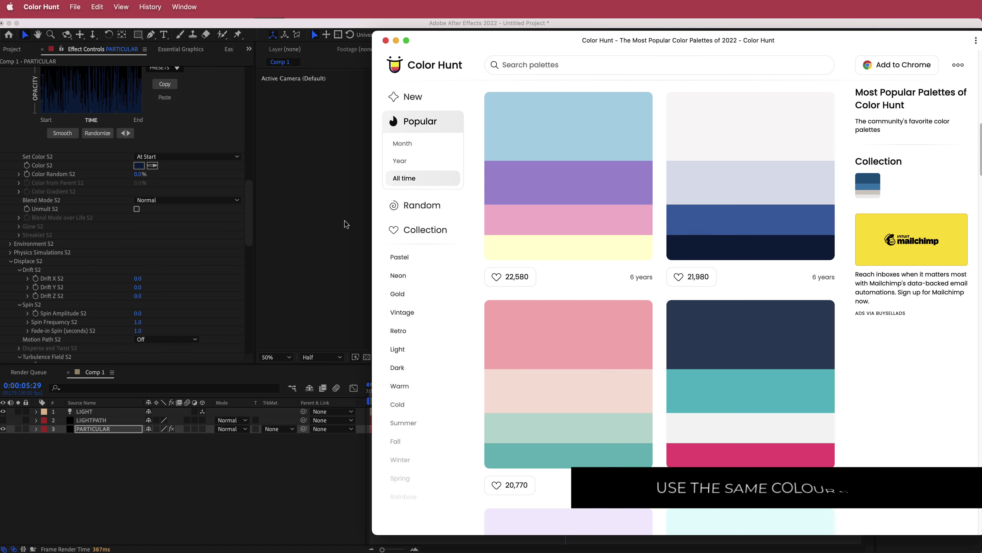
{"action": "left_click", "coordinate": [180, 171]}
{"action": "left_click", "coordinate": [139, 165]}
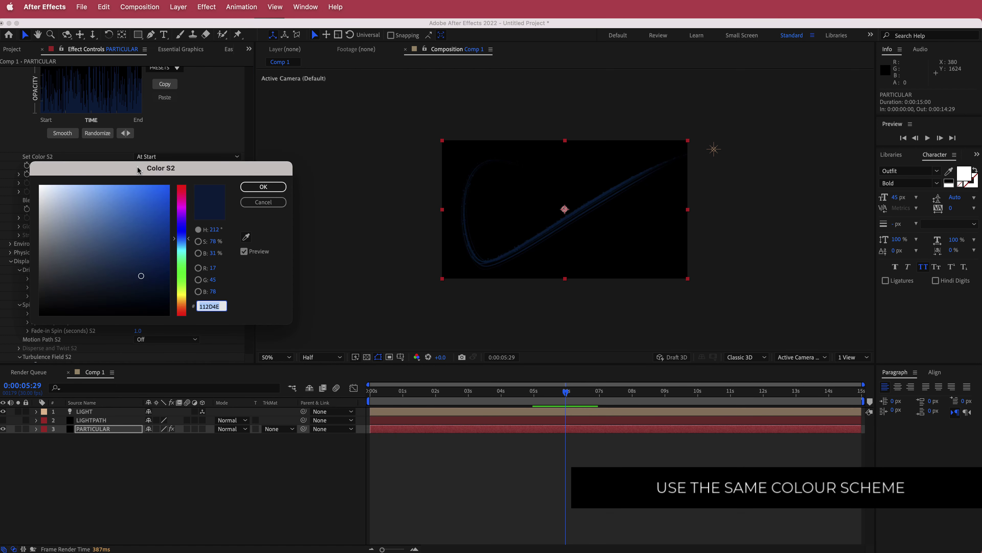
{"action": "type", "text": "3F72AF"}
{"action": "key", "text": "Return"}
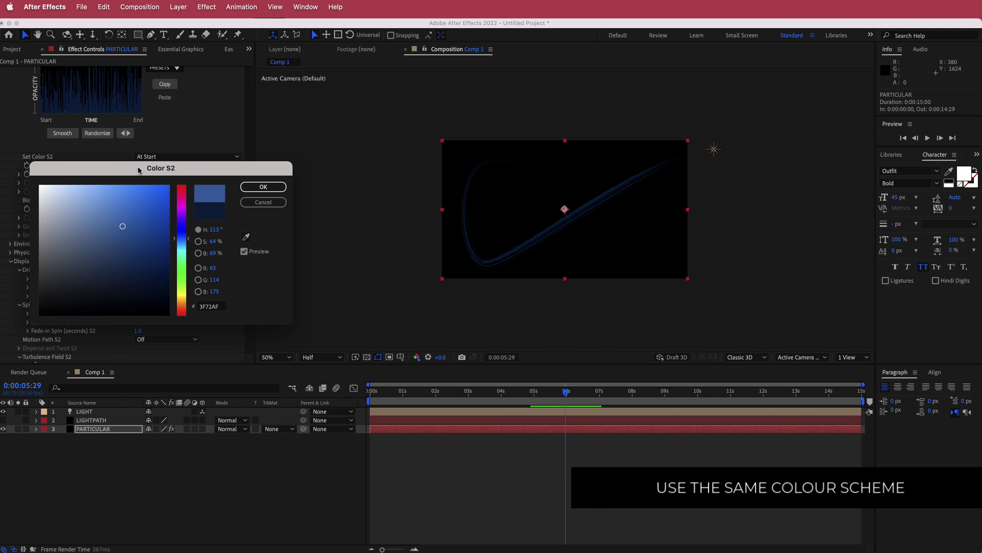
{"action": "key", "text": "Return"}
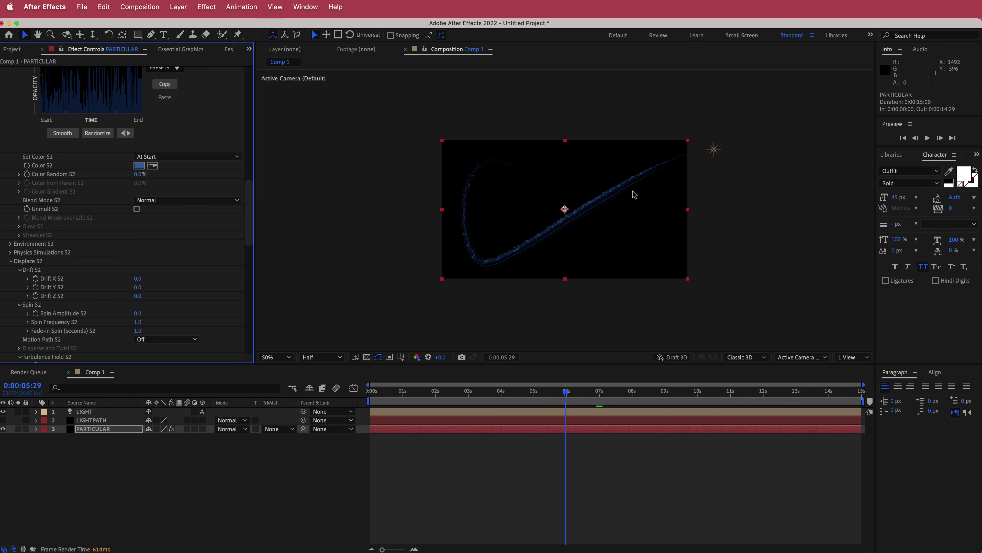
{"action": "left_click_drag", "start_coordinate": [567, 394], "coordinate": [522, 394]}
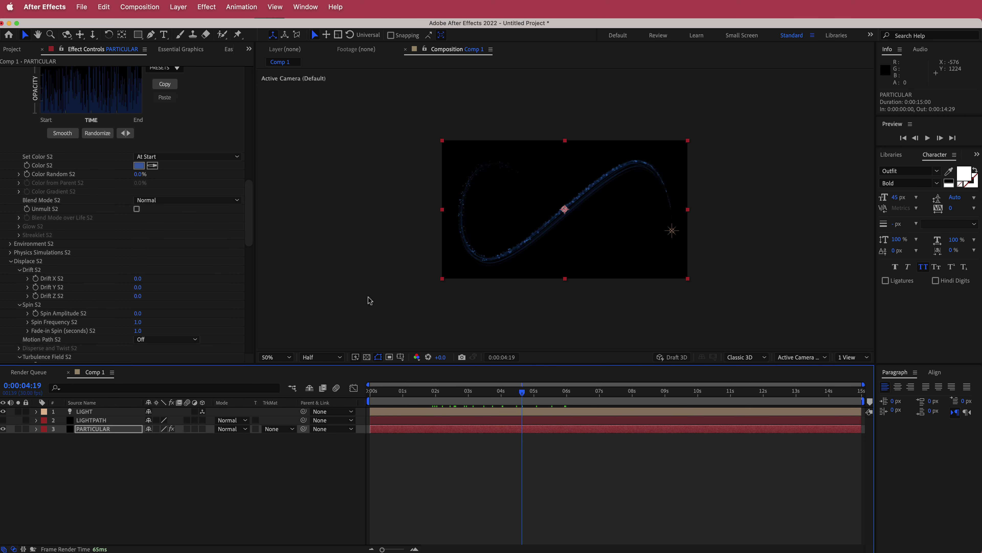
- Duplicate the Primary System in the Particular Designer to add a third particle system, and apply it to the layer
{"action": "left_click_drag", "start_coordinate": [248, 225], "coordinate": [249, 105]}
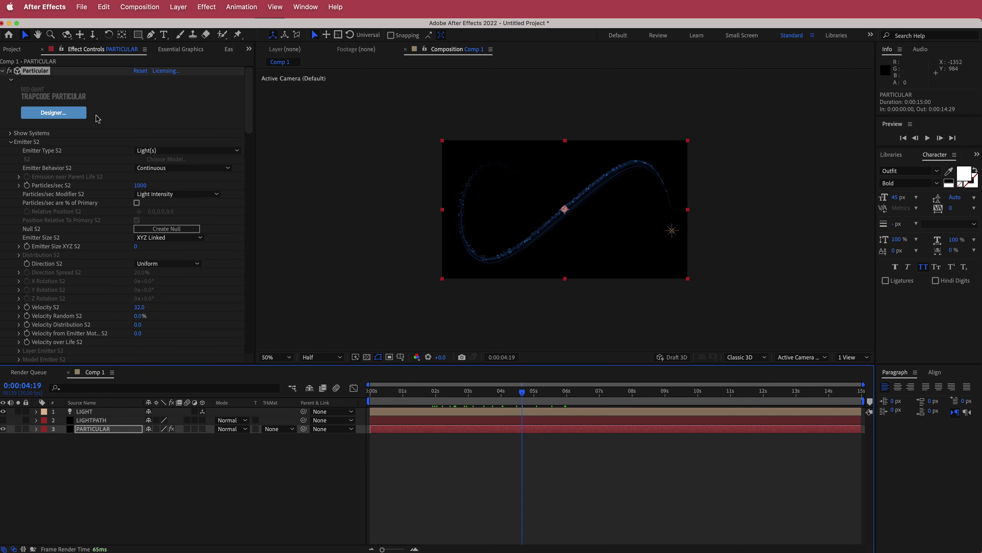
{"action": "left_click", "coordinate": [62, 115]}
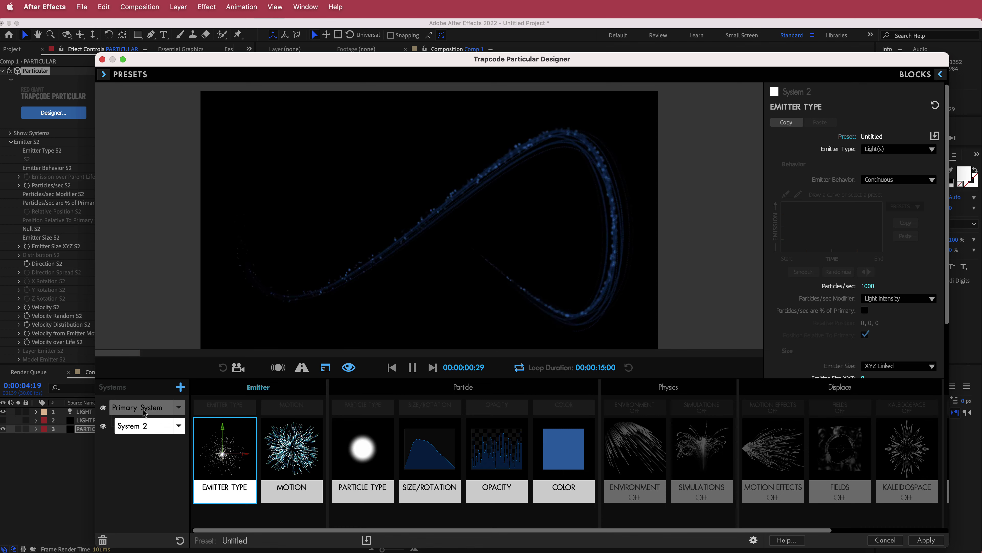
{"action": "left_click", "coordinate": [178, 407]}
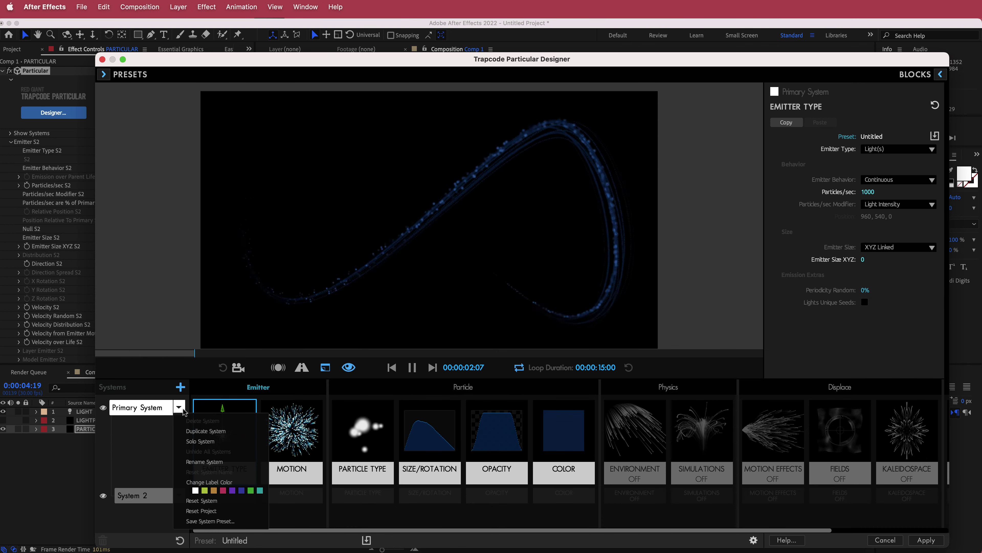
{"action": "left_click", "coordinate": [196, 432]}
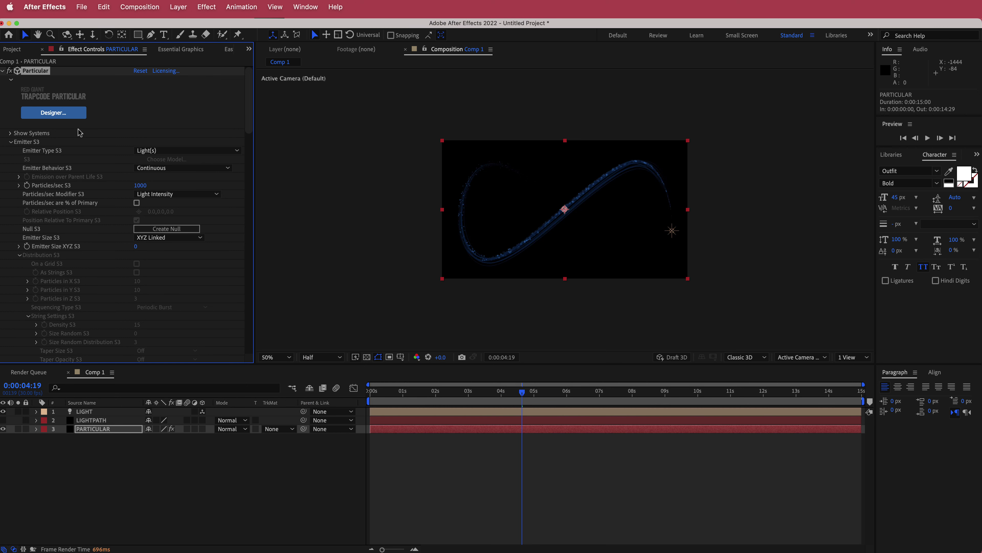
- Set the third particle system's Life to 0.5 seconds
{"action": "scroll", "coordinate": [248, 110], "scroll_direction": "down", "scroll_amount": 1}
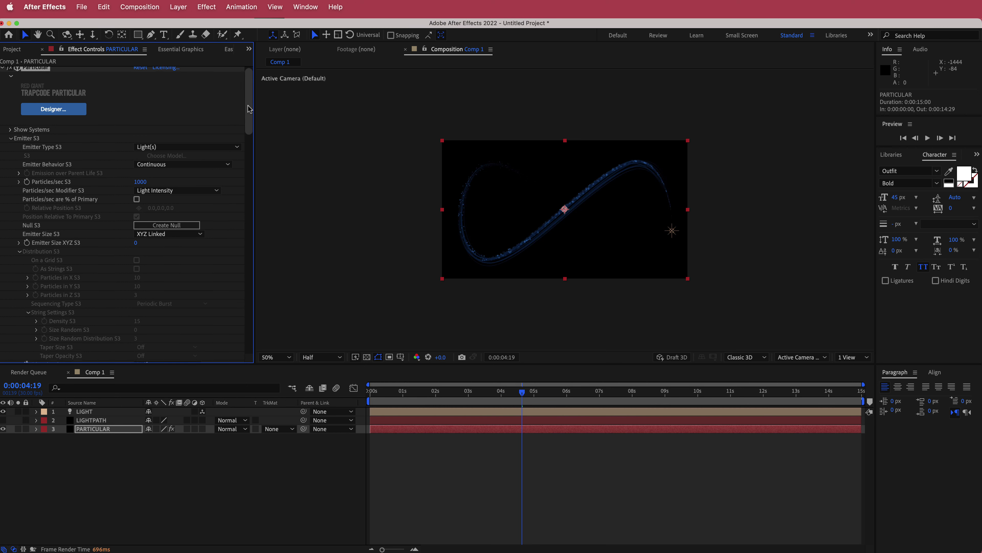
{"action": "left_click_drag", "start_coordinate": [247, 110], "coordinate": [250, 130]}
{"action": "scroll", "coordinate": [252, 141], "scroll_direction": "down", "scroll_amount": 2}
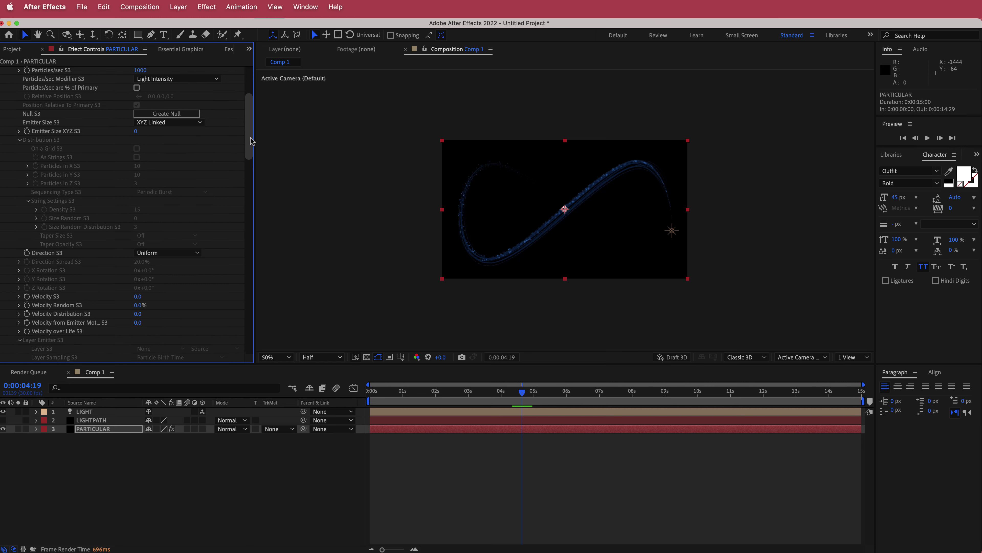
{"action": "left_click_drag", "start_coordinate": [251, 141], "coordinate": [256, 213]}
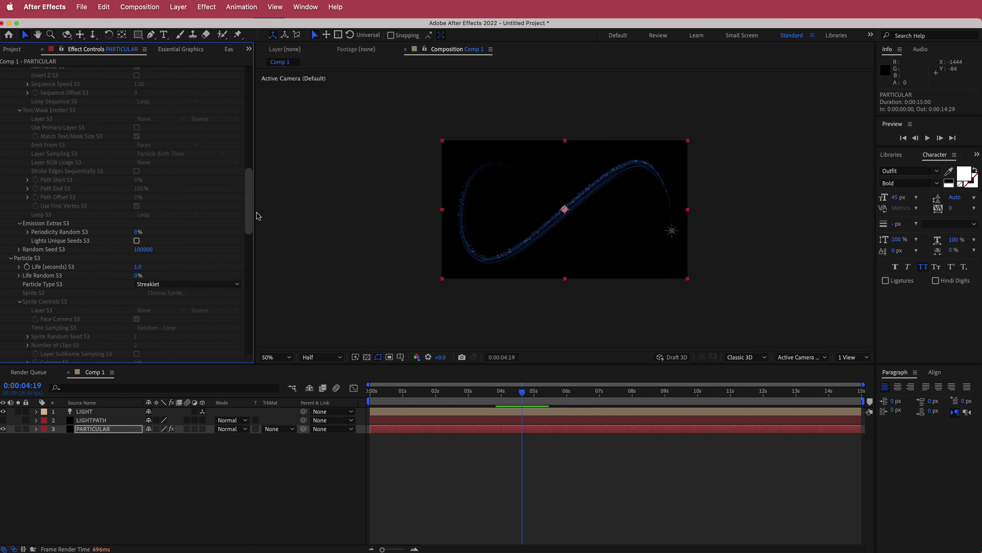
{"action": "left_click", "coordinate": [136, 266]}
{"action": "type", "text": "0.5"}
{"action": "key", "text": "Return"}
- Change the third system's Particle Type to Sphere and set its Size to 30
{"action": "scroll", "coordinate": [60, 155], "scroll_direction": "down", "scroll_amount": 5}
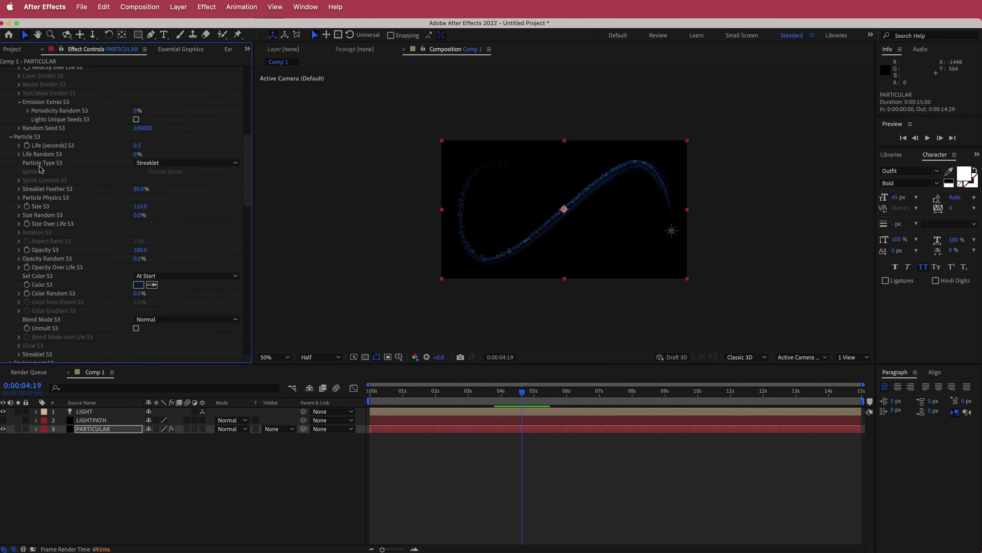
{"action": "left_click", "coordinate": [164, 162]}
{"action": "left_click", "coordinate": [171, 175]}
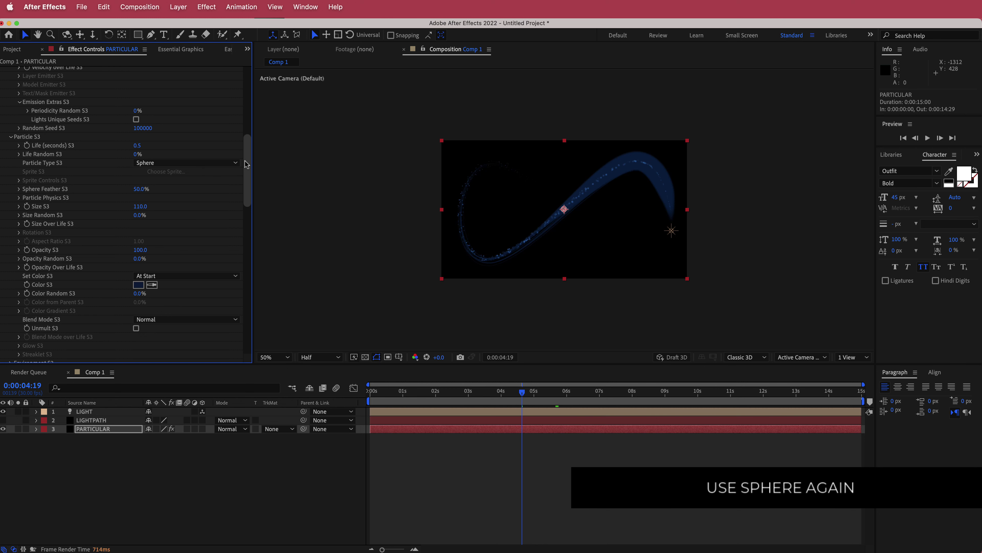
{"action": "scroll", "coordinate": [247, 165], "scroll_direction": "down", "scroll_amount": 1}
{"action": "scroll", "coordinate": [248, 165], "scroll_direction": "down", "scroll_amount": 1}
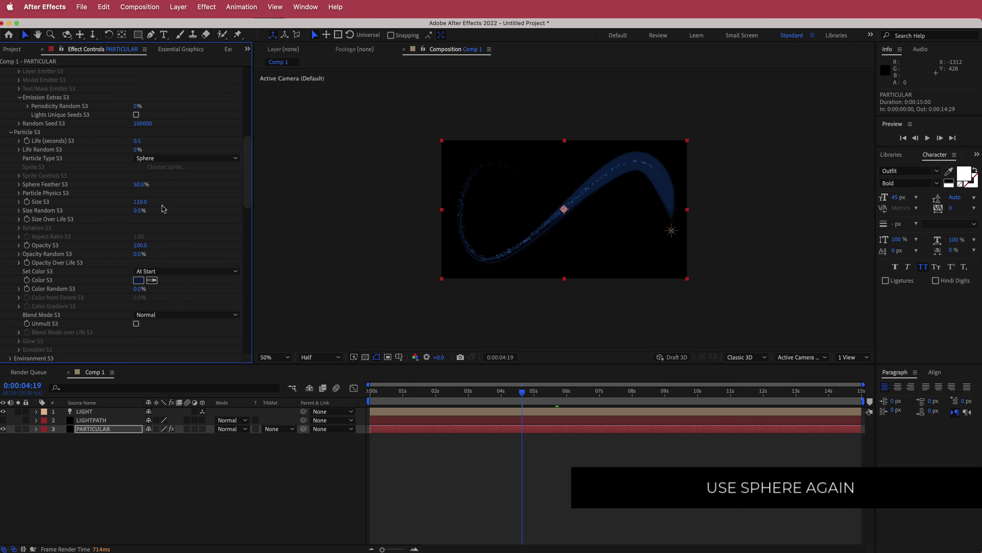
{"action": "left_click", "coordinate": [142, 202]}
{"action": "type", "text": "3"}
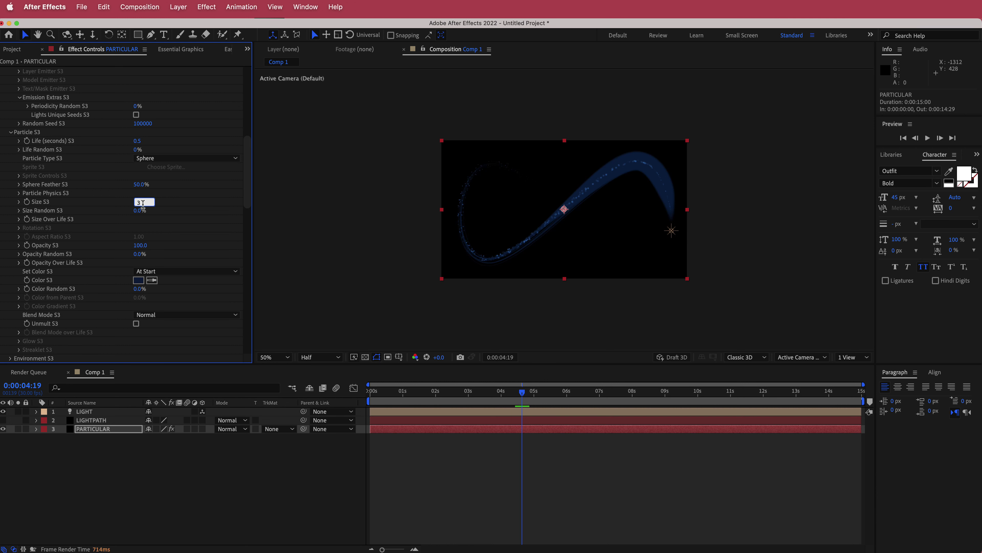
{"action": "type", "text": "0"}
{"action": "key", "text": "Return"}
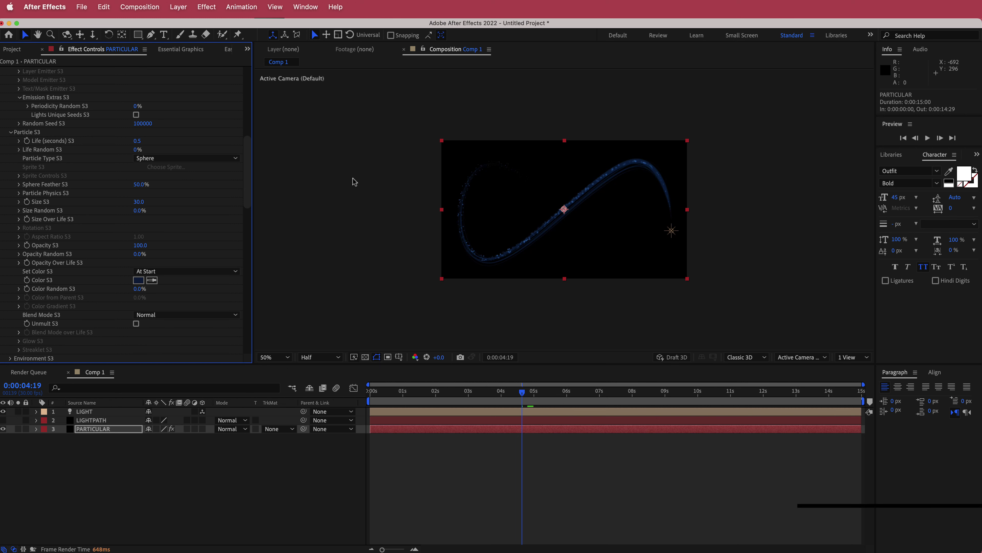
- Apply the linear descending preset to the third system's Size Over Life curve
{"action": "left_click_drag", "start_coordinate": [249, 175], "coordinate": [248, 180]}
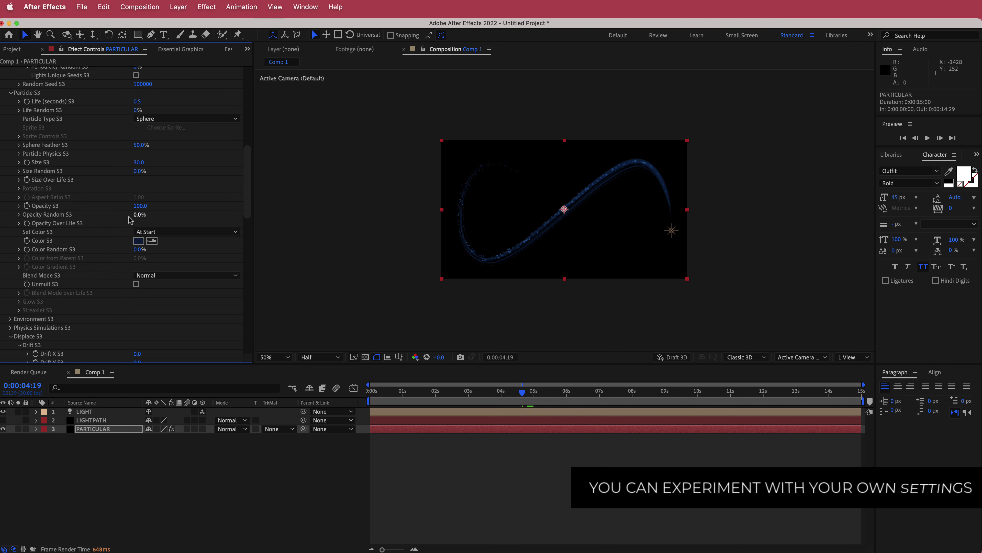
{"action": "left_click", "coordinate": [19, 180]}
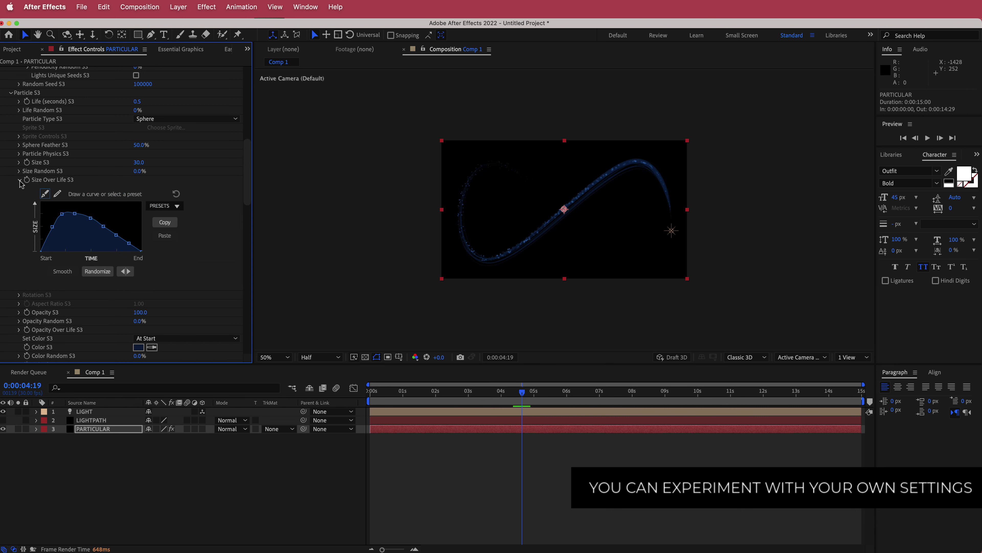
{"action": "left_click", "coordinate": [177, 207]}
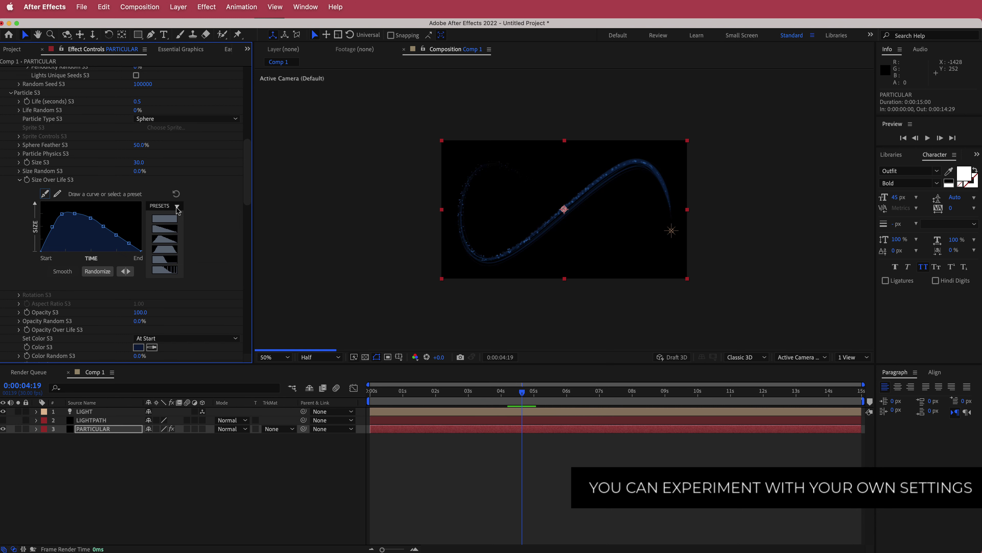
{"action": "left_click", "coordinate": [165, 228]}
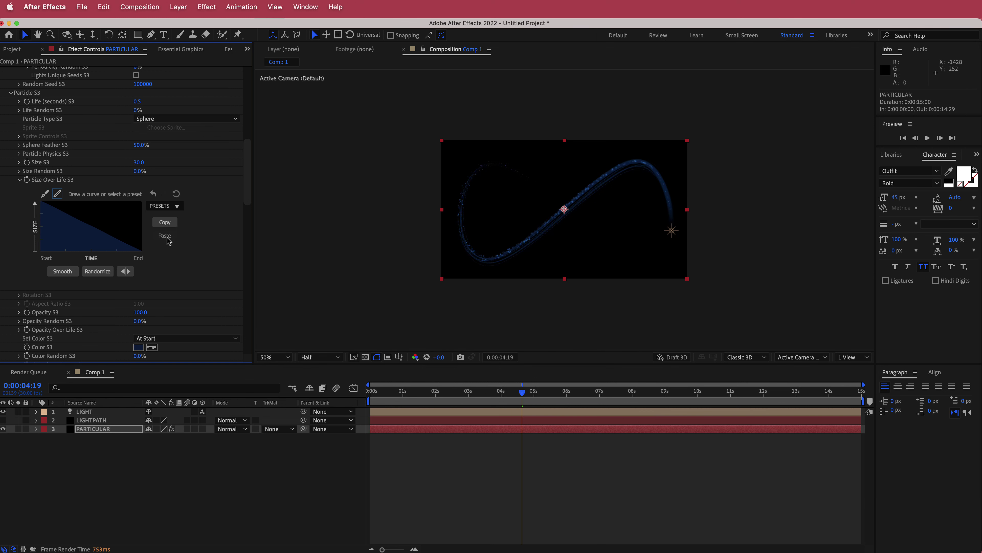
- Apply the linear descending preset to the third system's Opacity Over Life curve
{"action": "left_click", "coordinate": [19, 330]}
{"action": "scroll", "coordinate": [225, 221], "scroll_direction": "down", "scroll_amount": 5}
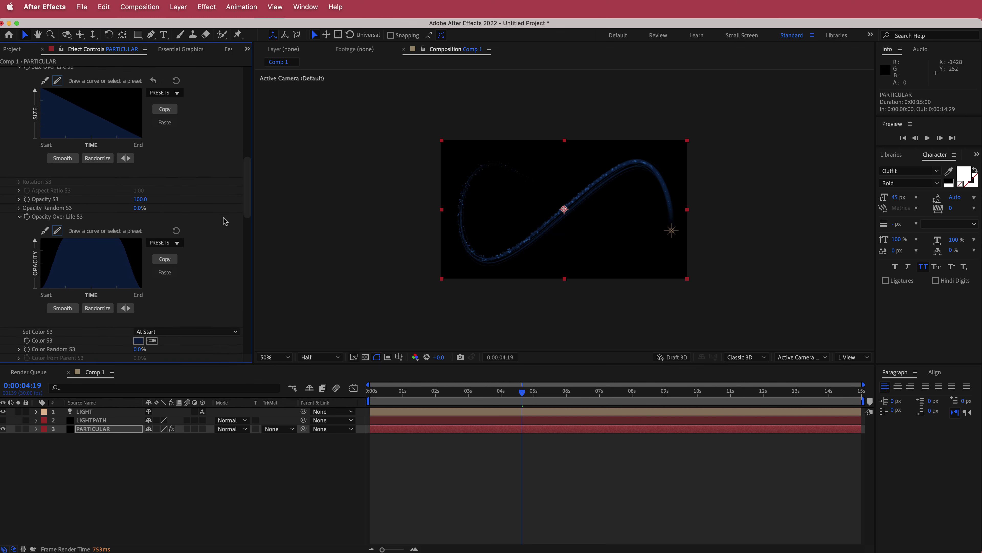
{"action": "left_click", "coordinate": [173, 243]}
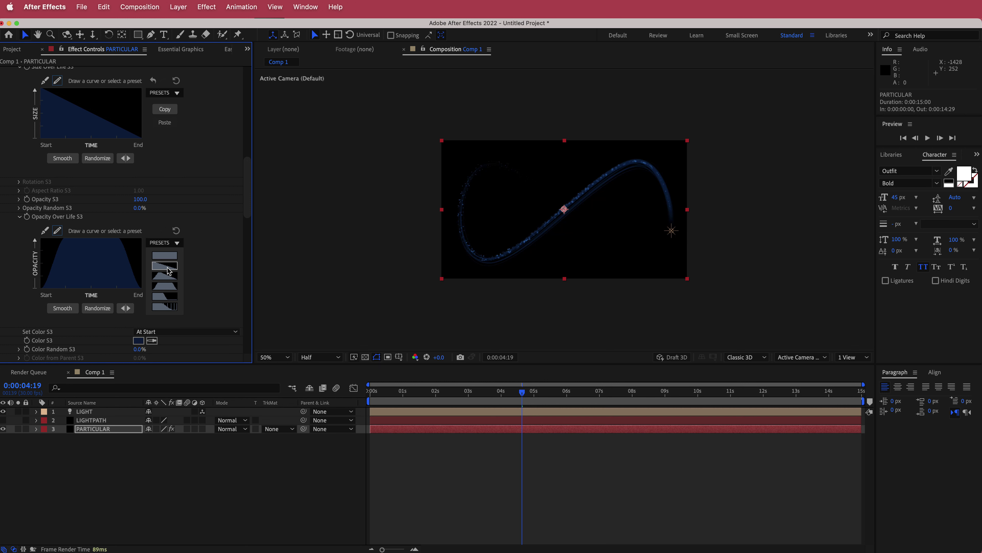
{"action": "left_click", "coordinate": [168, 268]}
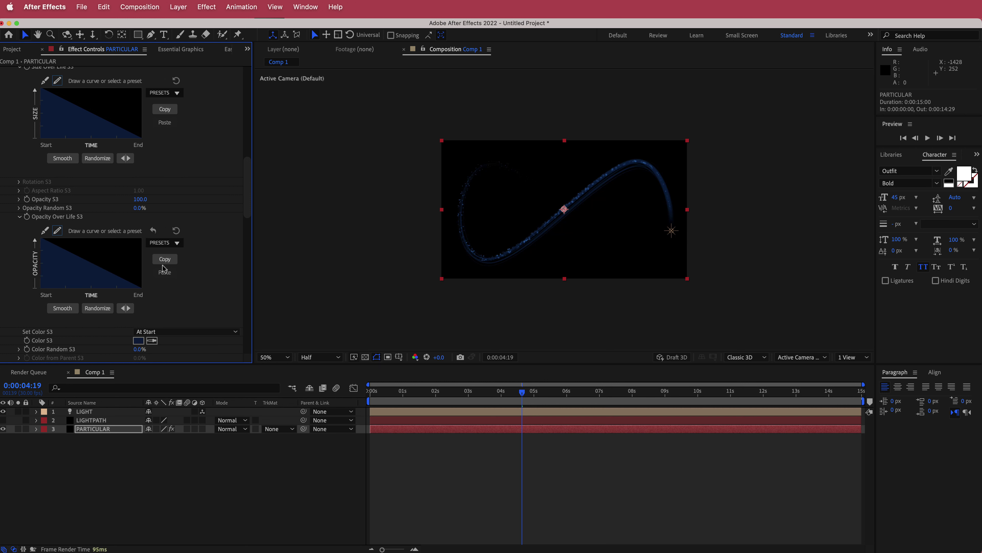
- Reshape the third system's Opacity Over Life curve by lowering its middle points into a steep early falloff, and smooth it
{"action": "left_click", "coordinate": [46, 231]}
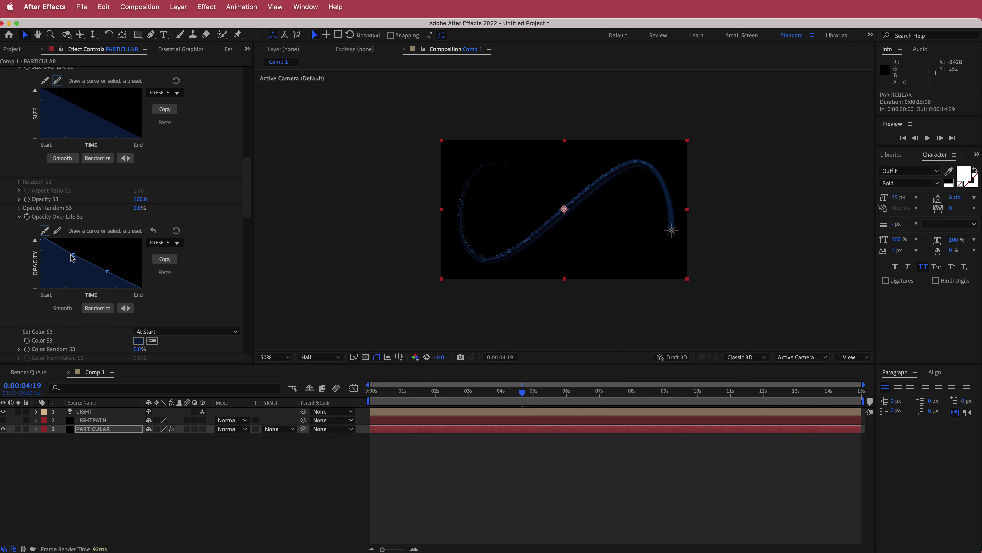
{"action": "left_click_drag", "start_coordinate": [70, 257], "coordinate": [79, 282]}
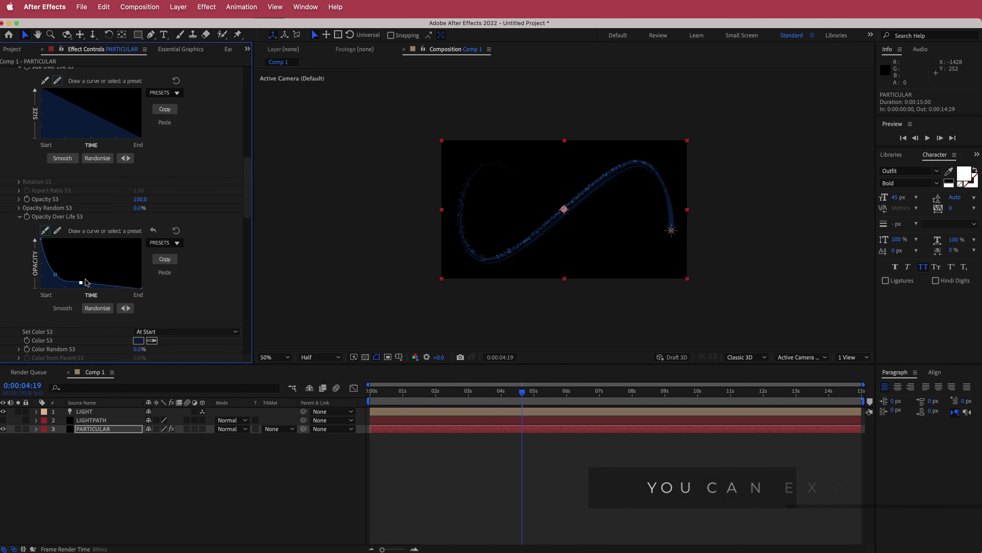
{"action": "left_click", "coordinate": [71, 309]}
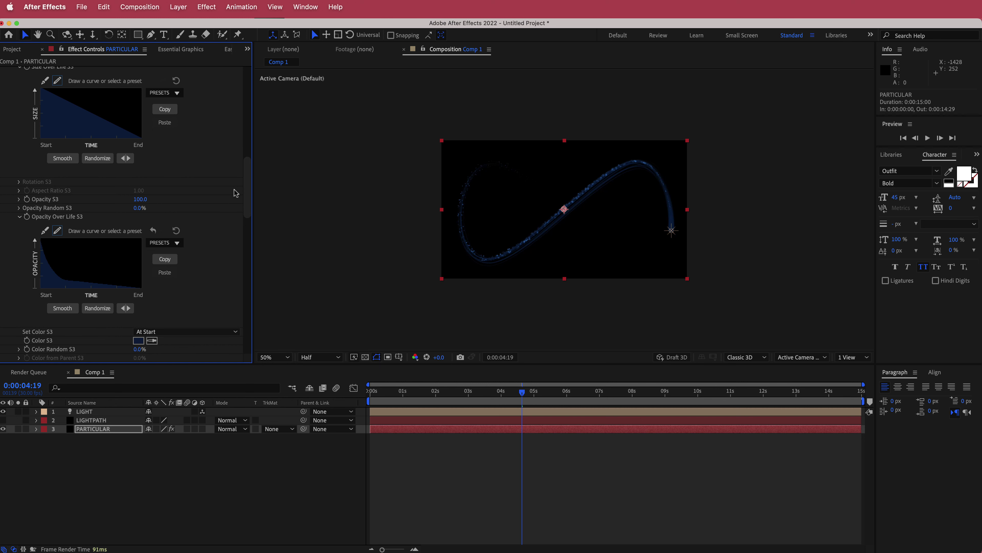
- Switch to Color Hunt, copy the off-white above the pale lavender-blue swatch, apply it as System 3's Color in After Effects, and preview at 0:00:03:03
{"action": "left_click_drag", "start_coordinate": [250, 182], "coordinate": [250, 233]}
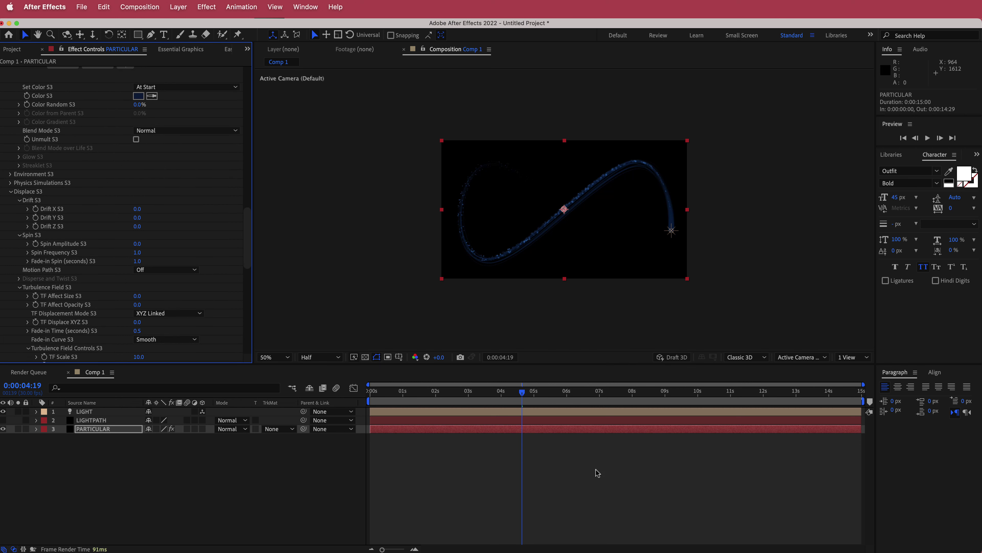
{"action": "key", "text": "super+Tab"}
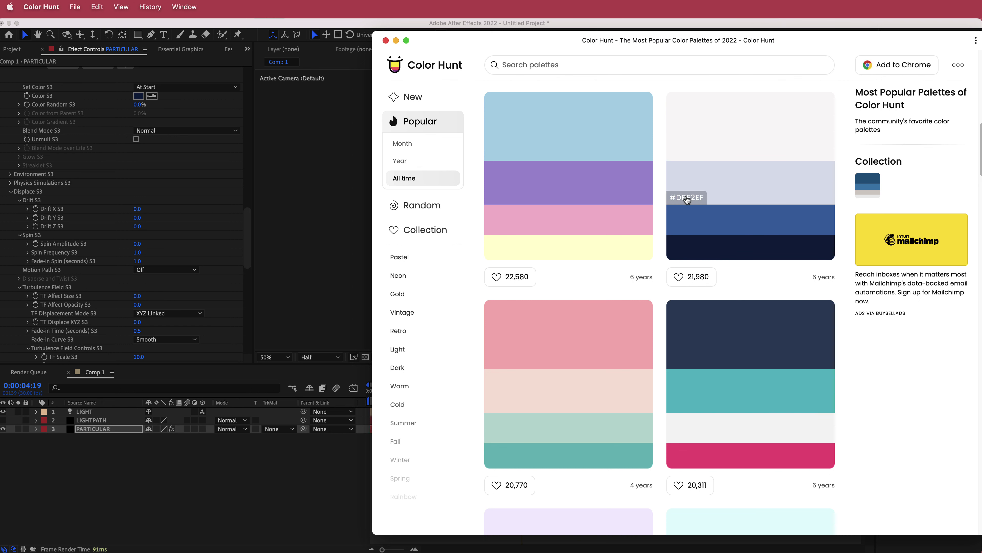
{"action": "left_click", "coordinate": [688, 157]}
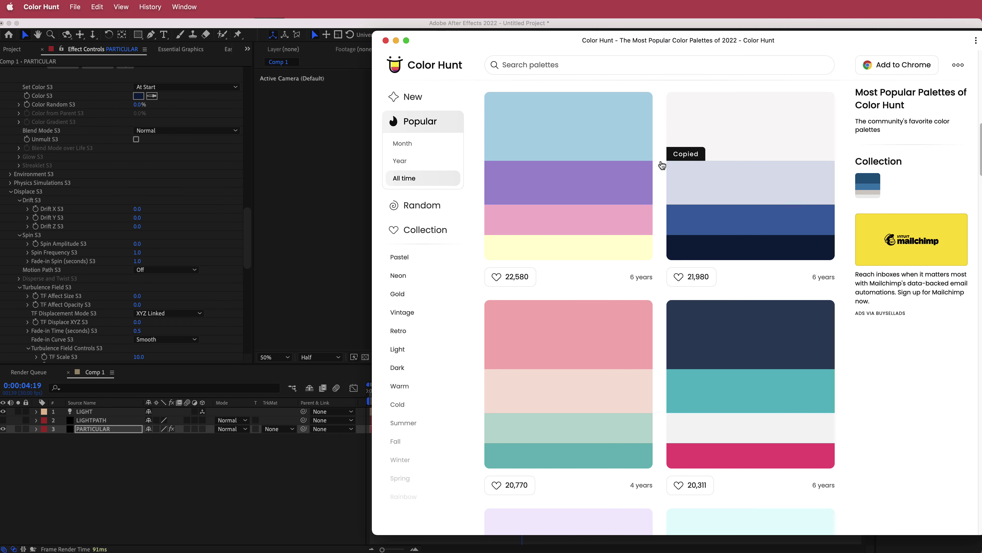
{"action": "left_click", "coordinate": [252, 226]}
{"action": "left_click", "coordinate": [138, 96]}
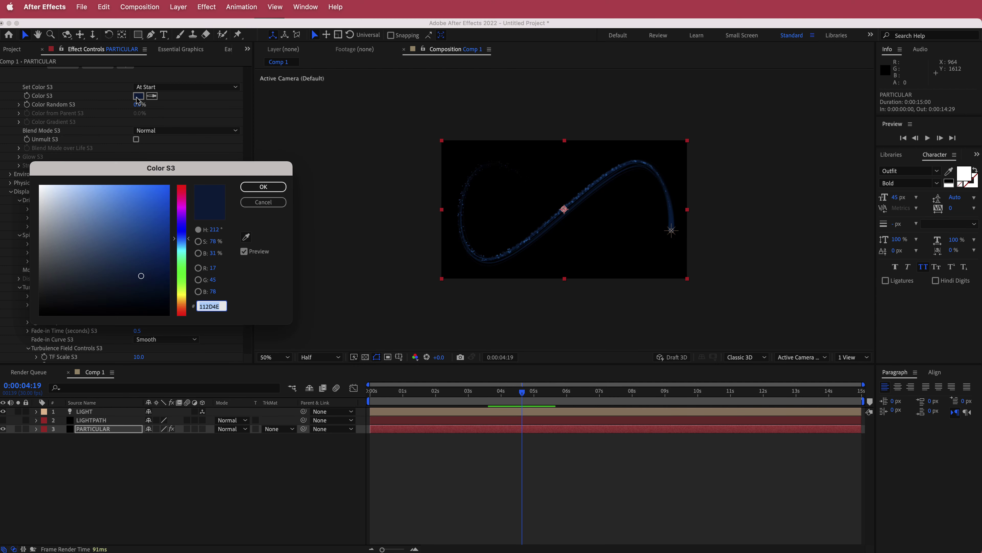
{"action": "key", "text": "super+v"}
{"action": "left_click", "coordinate": [268, 187]}
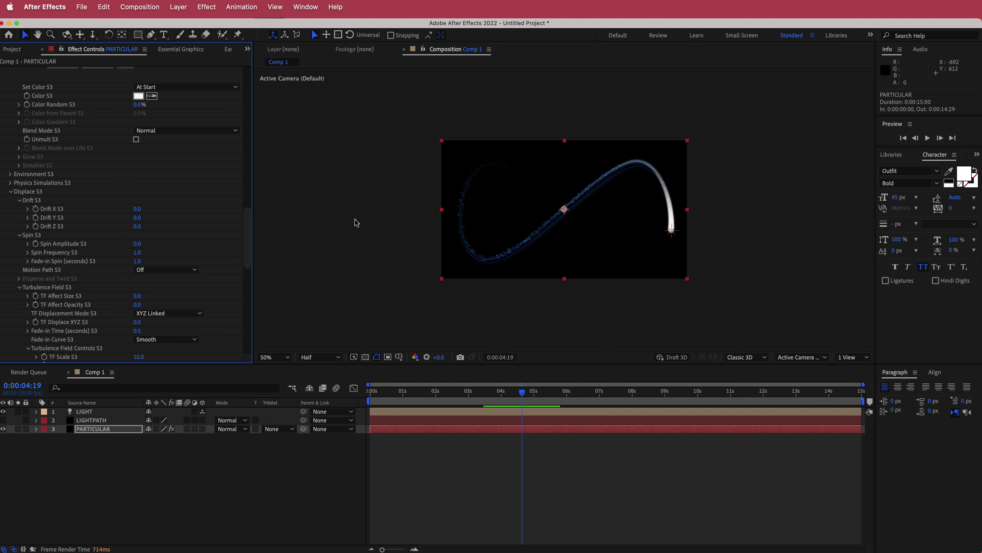
{"action": "mouse_move", "coordinate": [522, 393]}
{"action": "left_mouse_down"}
{"action": "mouse_move", "coordinate": [505, 394]}
{"action": "mouse_move", "coordinate": [517, 394]}
{"action": "left_mouse_up"}
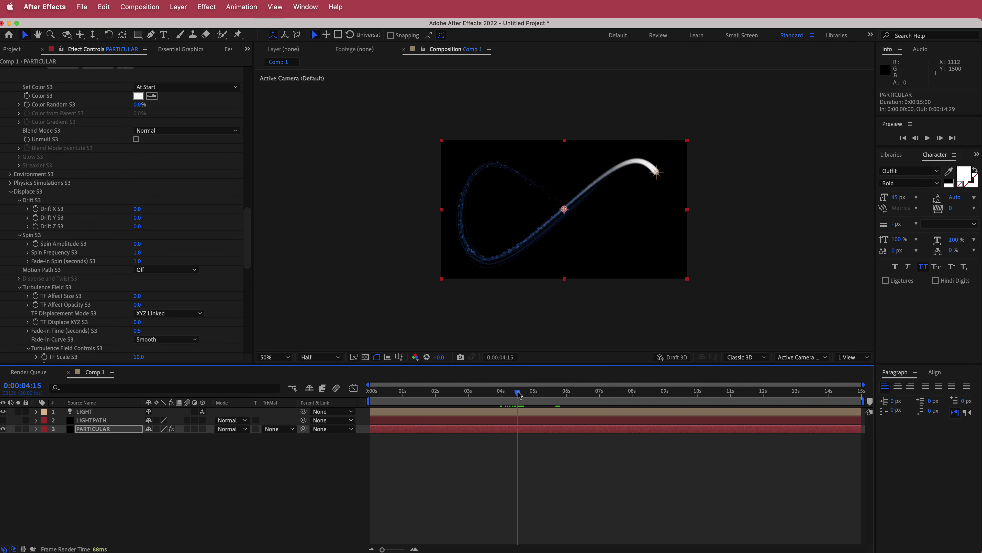
{"action": "left_click_drag", "start_coordinate": [518, 392], "coordinate": [472, 389]}
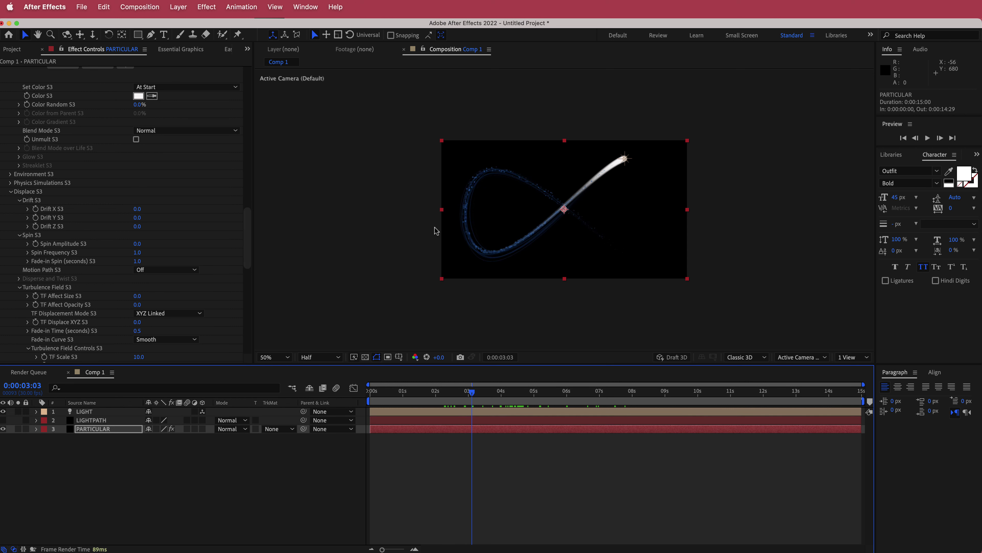
- Adjust the third system's particle Size, trying 56 and settling on a smaller value
{"action": "scroll", "coordinate": [248, 227], "scroll_direction": "up", "scroll_amount": 3}
{"action": "left_click_drag", "start_coordinate": [248, 226], "coordinate": [250, 150]}
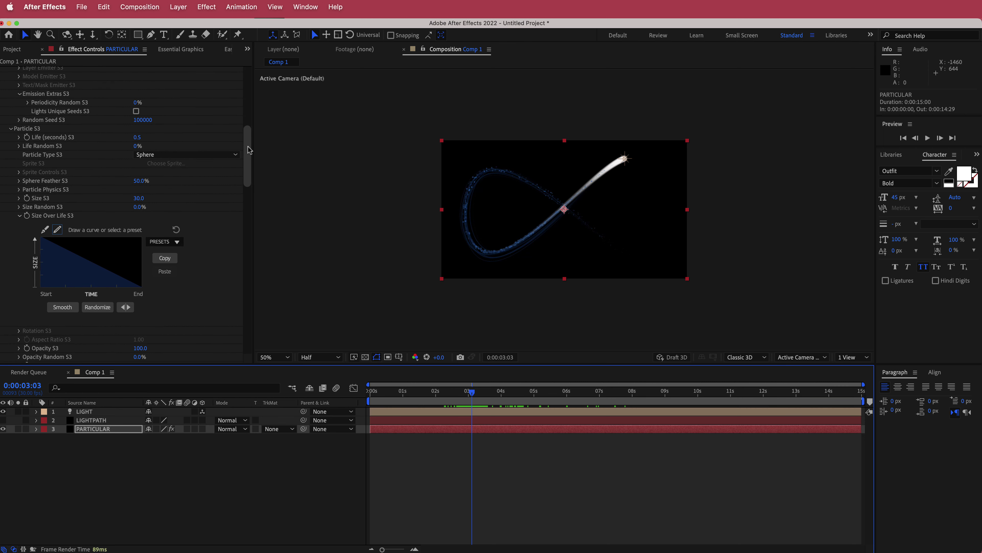
{"action": "left_click", "coordinate": [138, 198]}
{"action": "left_click_drag", "start_coordinate": [146, 199], "coordinate": [153, 199]}
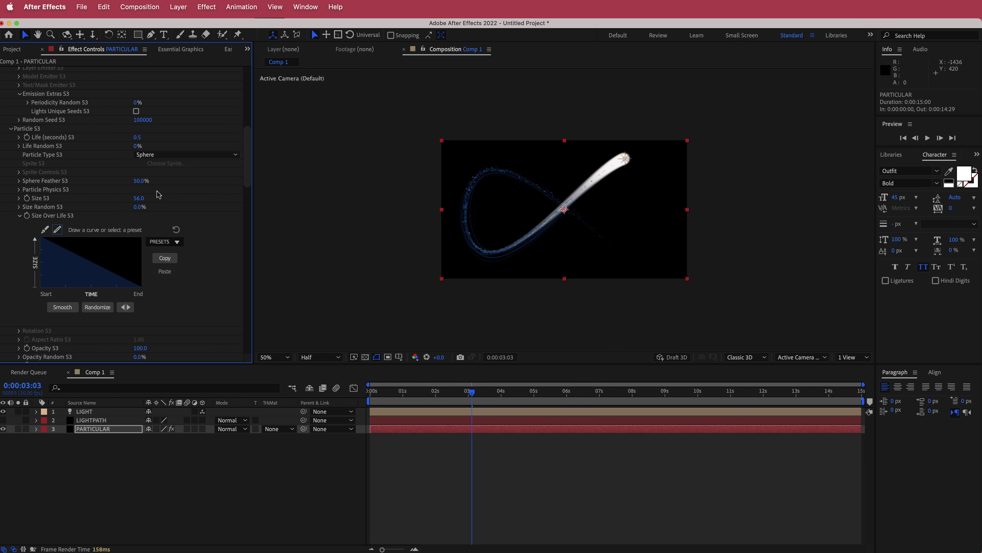
{"action": "left_click", "coordinate": [138, 198]}
{"action": "key", "text": "Return"}
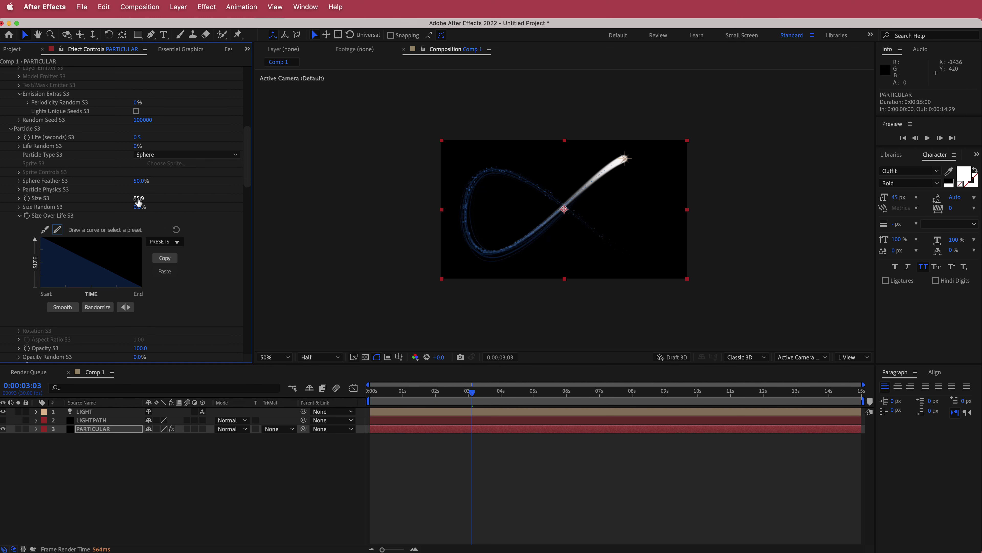
- Collapse the third system's emitter, particle and displace settings, and add a Glow effect to the PARTICULAR layer
{"action": "left_click_drag", "start_coordinate": [248, 166], "coordinate": [242, 109]}
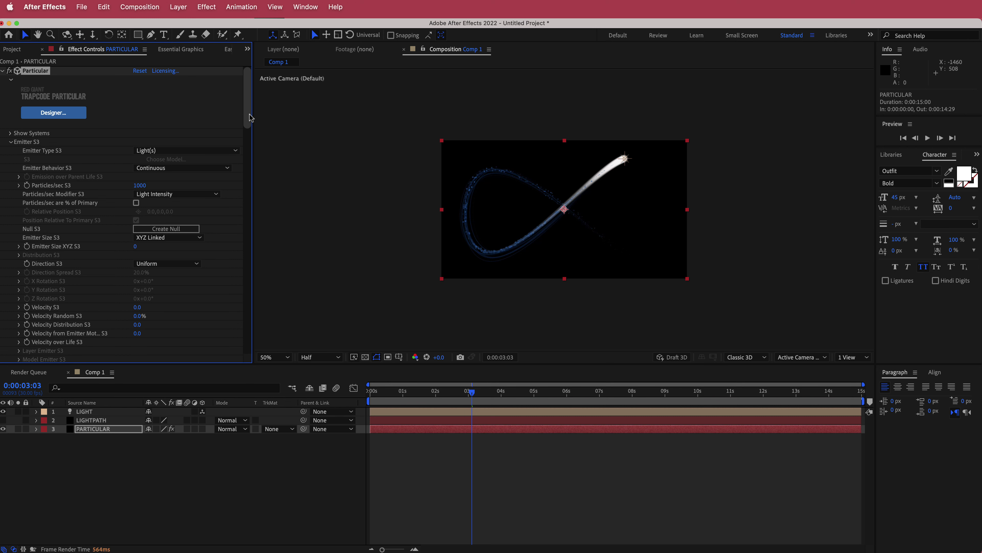
{"action": "left_click", "coordinate": [10, 143]}
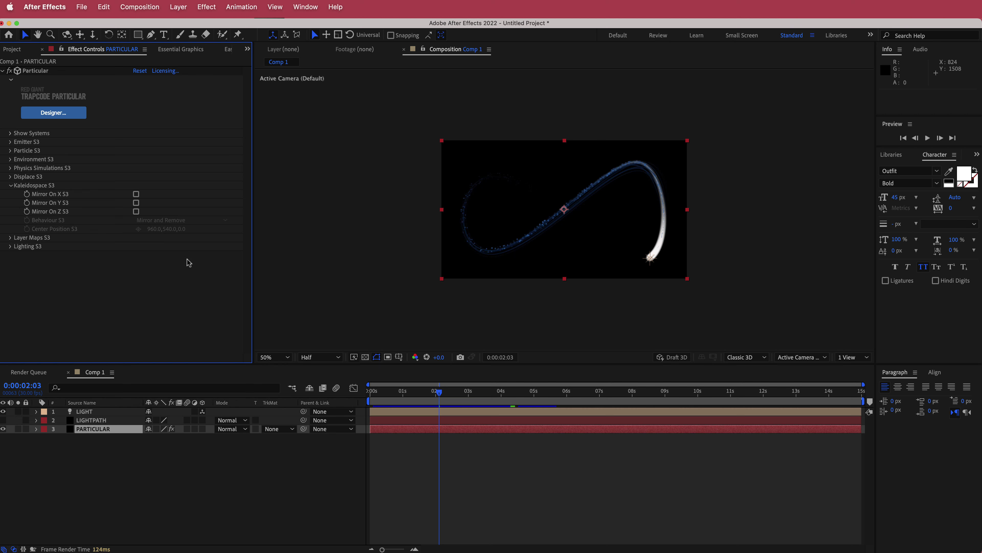
{"action": "left_click", "coordinate": [112, 438]}
{"action": "left_click", "coordinate": [103, 429]}
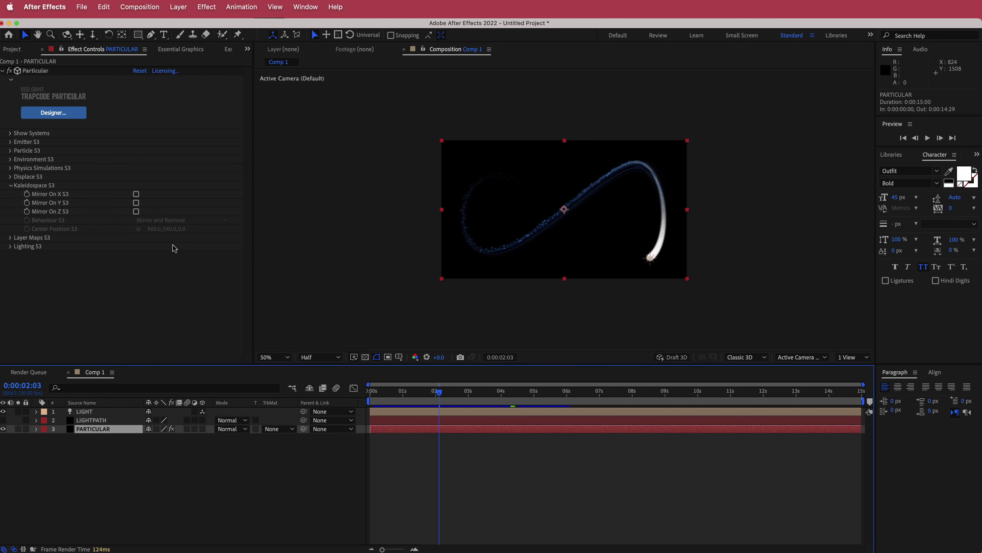
{"action": "key", "text": "ctrl+space"}
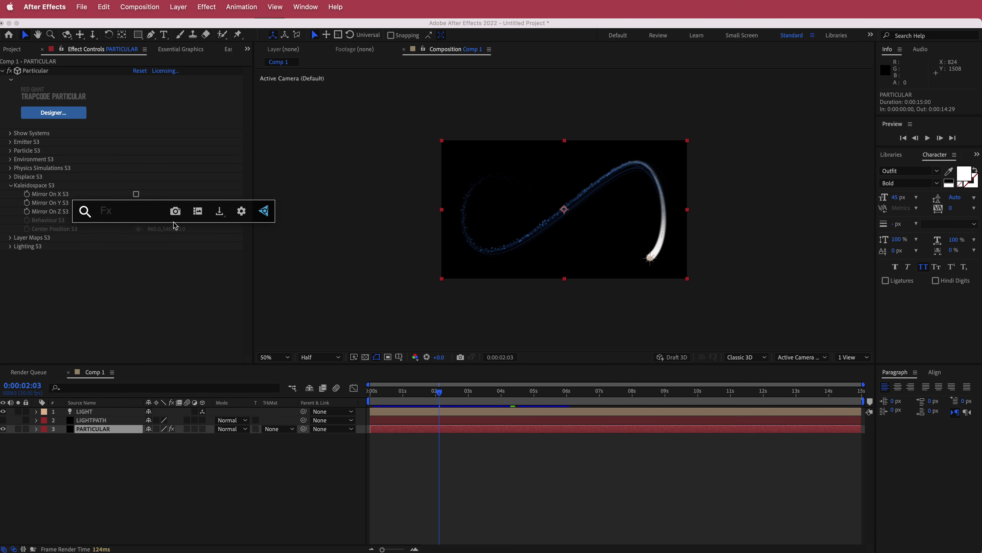
{"action": "type", "text": "glow"}
{"action": "key", "text": "Return"}
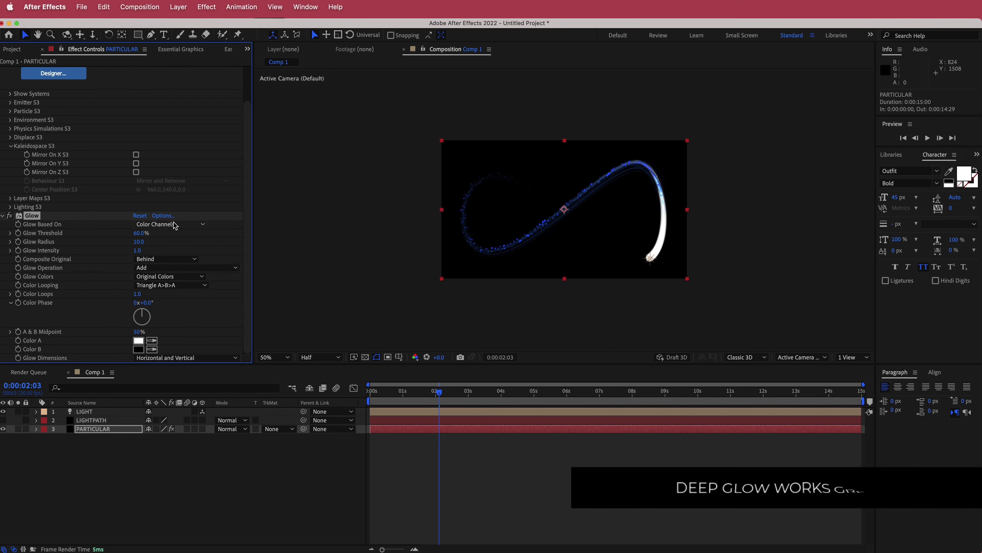
- Set the Glow effect's Threshold to 40% and its Radius to 15
{"action": "left_click", "coordinate": [140, 234]}
{"action": "type", "text": "4"}
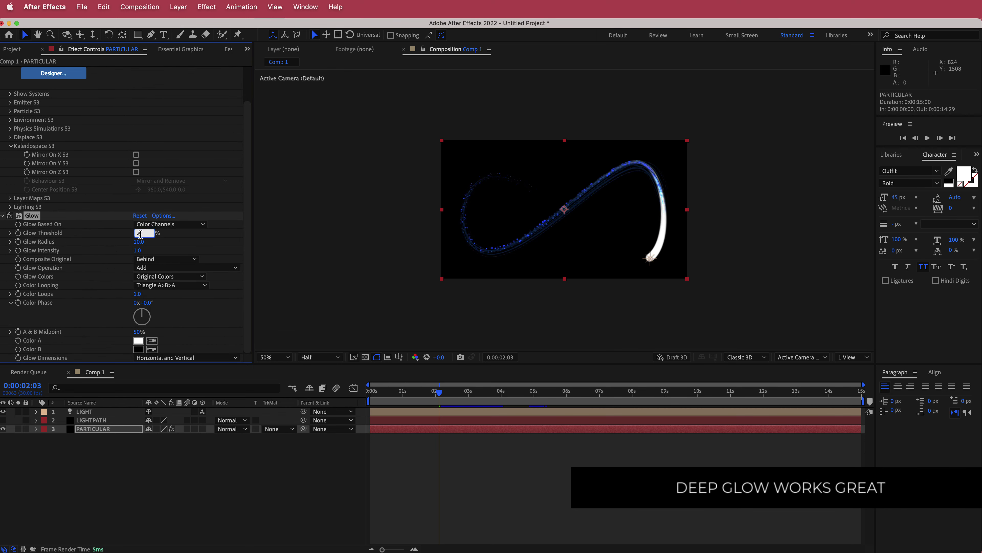
{"action": "type", "text": "0"}
{"action": "key", "text": "Return"}
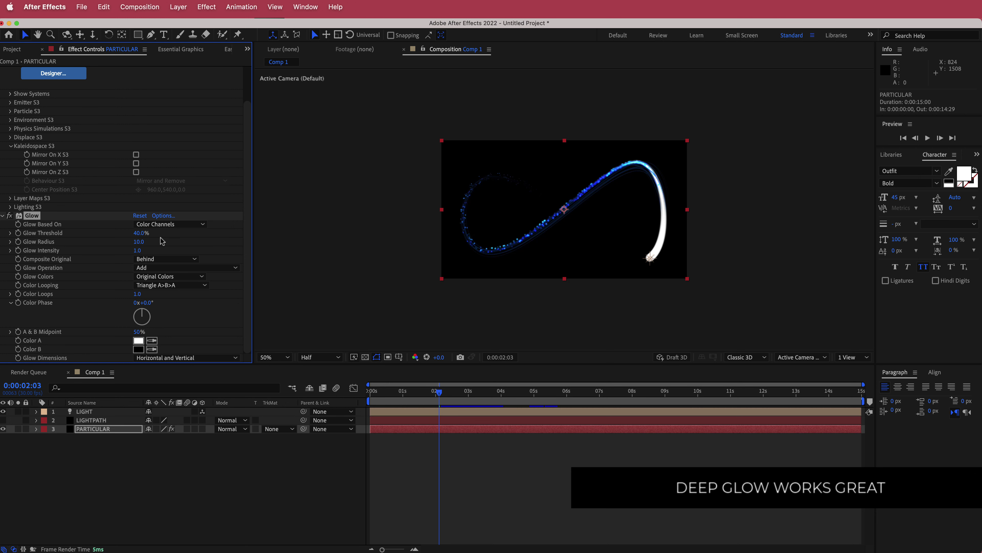
{"action": "left_click", "coordinate": [139, 241]}
{"action": "type", "text": "1"}
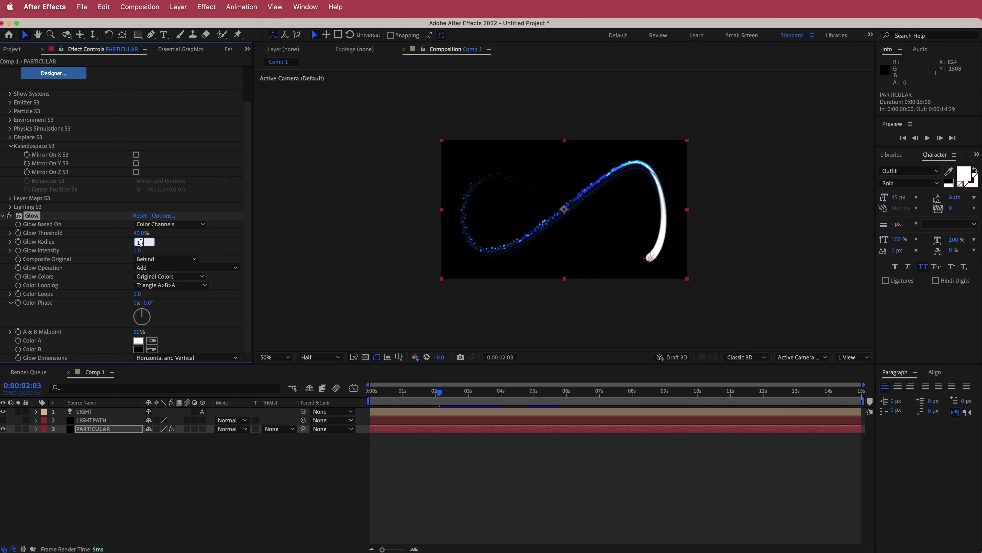
{"action": "type", "text": "5"}
{"action": "key", "text": "Return"}
- Duplicate the Glow effect, set the copy's Threshold to 100%, Radius to 80 and Intensity to 7, and preview the composition at 0:00:01:20
{"action": "key", "text": "super+d"}
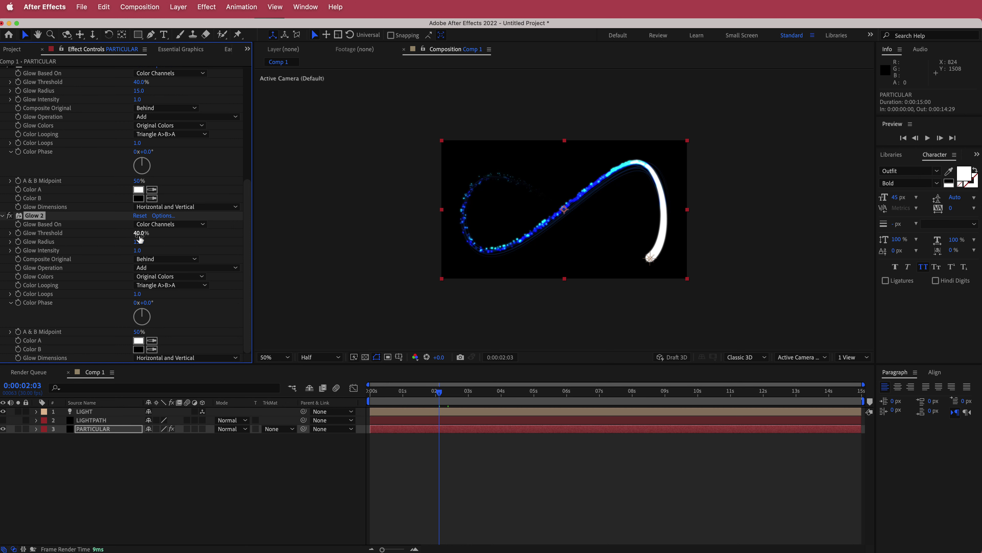
{"action": "left_click_drag", "start_coordinate": [139, 234], "coordinate": [300, 234]}
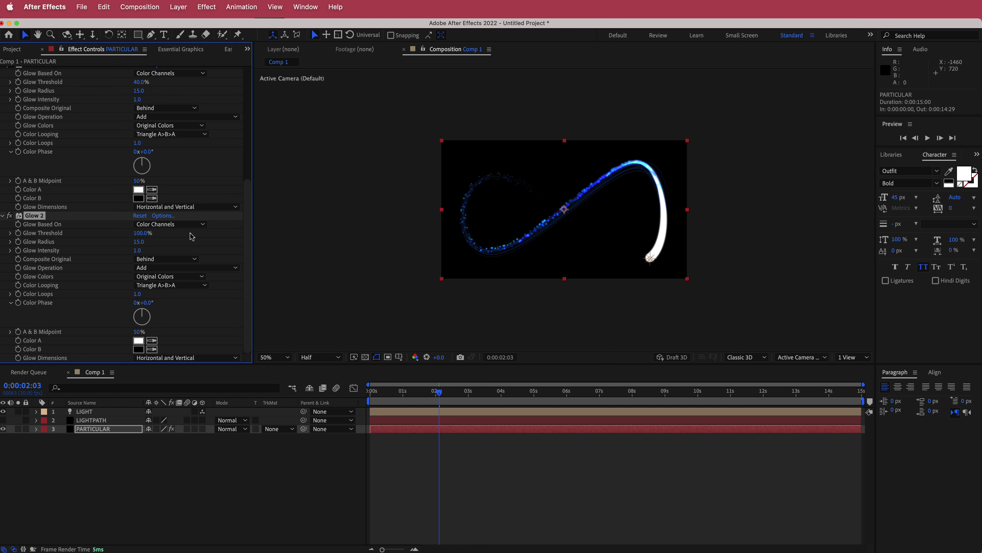
{"action": "left_click", "coordinate": [139, 241]}
{"action": "key", "text": "Return"}
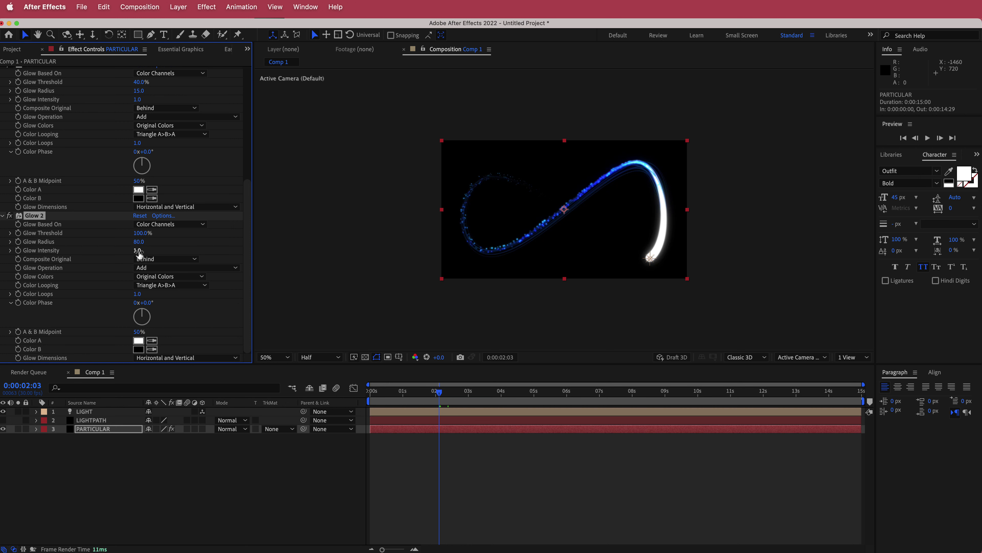
{"action": "left_click", "coordinate": [139, 250]}
{"action": "type", "text": "7"}
{"action": "key", "text": "Return"}
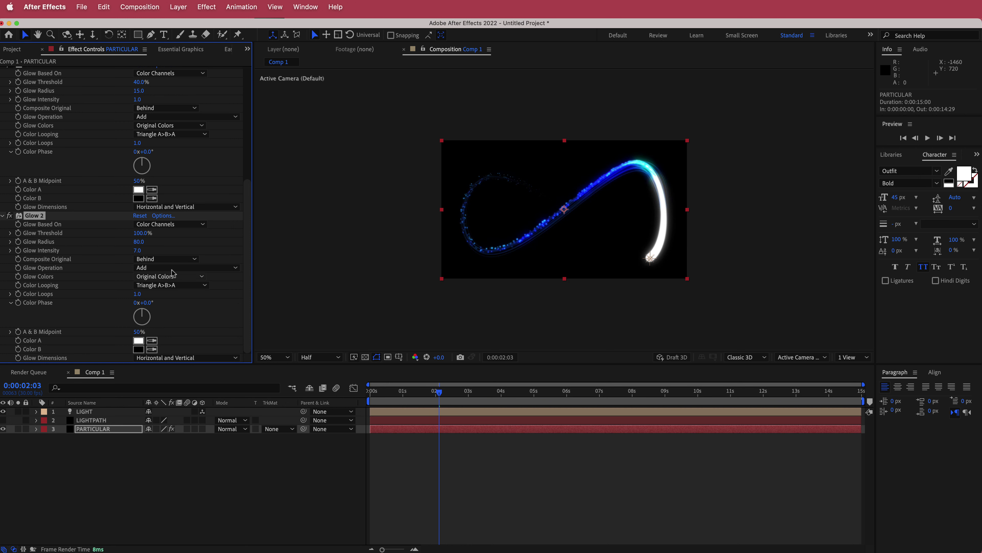
{"action": "left_click", "coordinate": [438, 394]}
{"action": "mouse_move", "coordinate": [438, 394]}
{"action": "left_mouse_down"}
{"action": "mouse_move", "coordinate": [404, 396]}
{"action": "mouse_move", "coordinate": [622, 395]}
{"action": "mouse_move", "coordinate": [396, 398]}
{"action": "mouse_move", "coordinate": [424, 398]}
{"action": "left_mouse_up"}
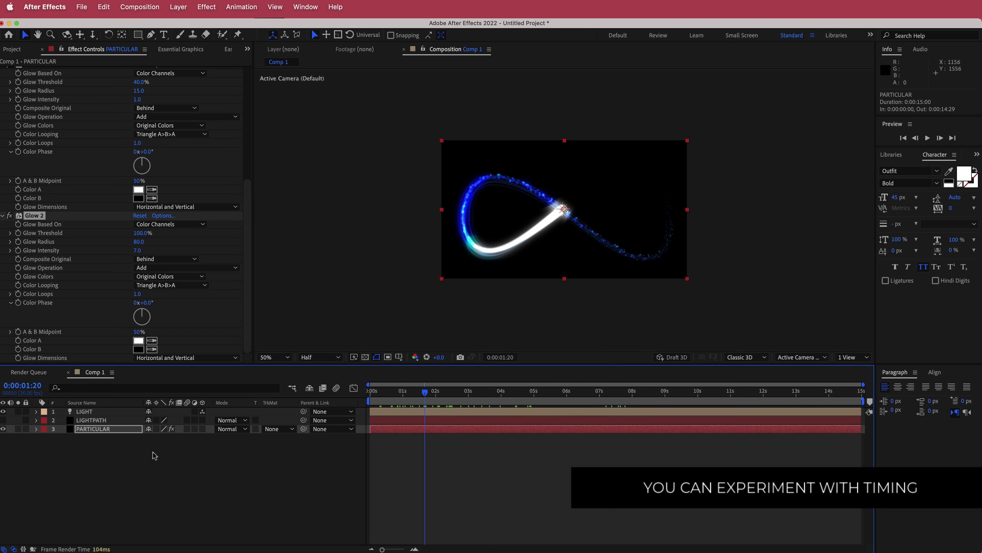
- Add a new adjustment layer above all the other layers in Comp 1
{"action": "right_click", "coordinate": [132, 465]}
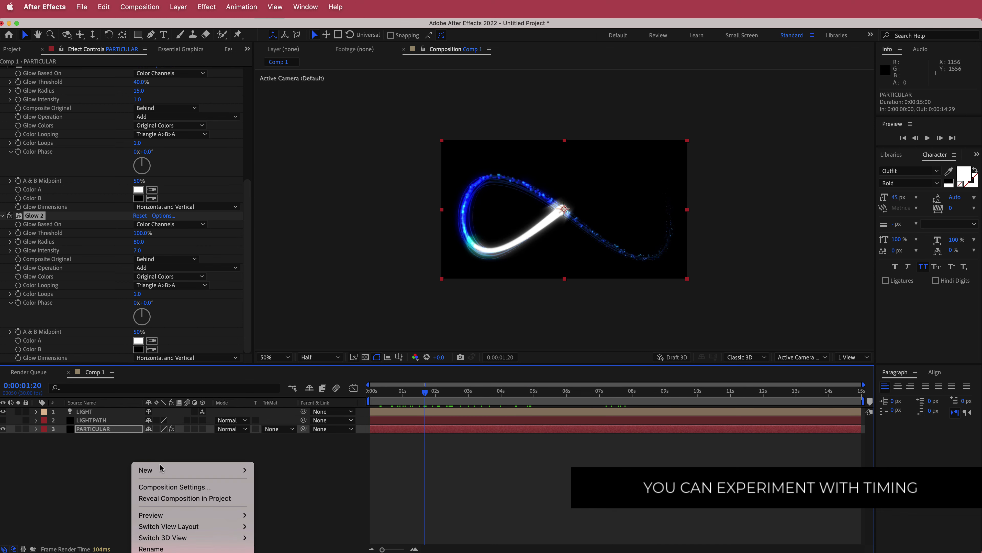
{"action": "mouse_move", "coordinate": [239, 470]}
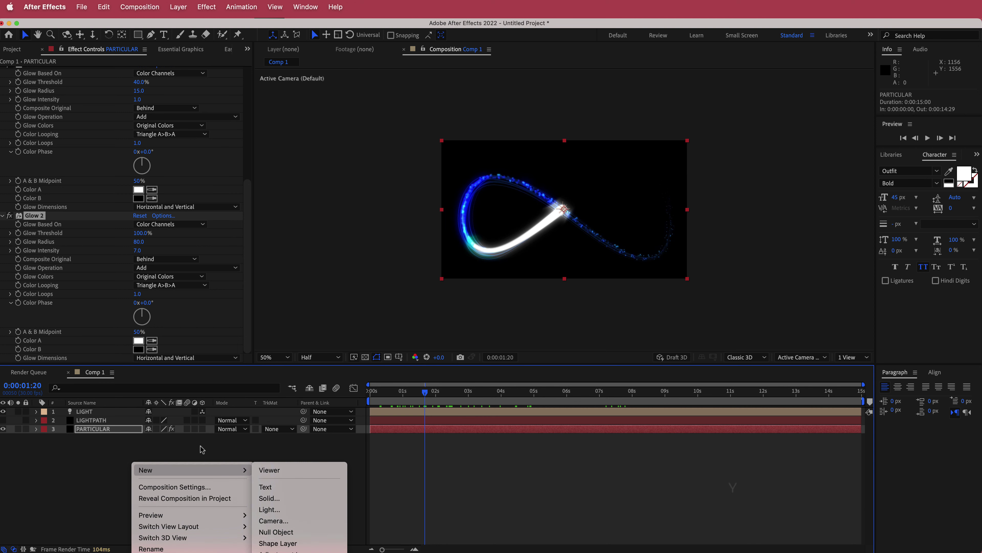
{"action": "left_click", "coordinate": [187, 447]}
{"action": "right_click", "coordinate": [218, 440]}
{"action": "mouse_move", "coordinate": [252, 447]}
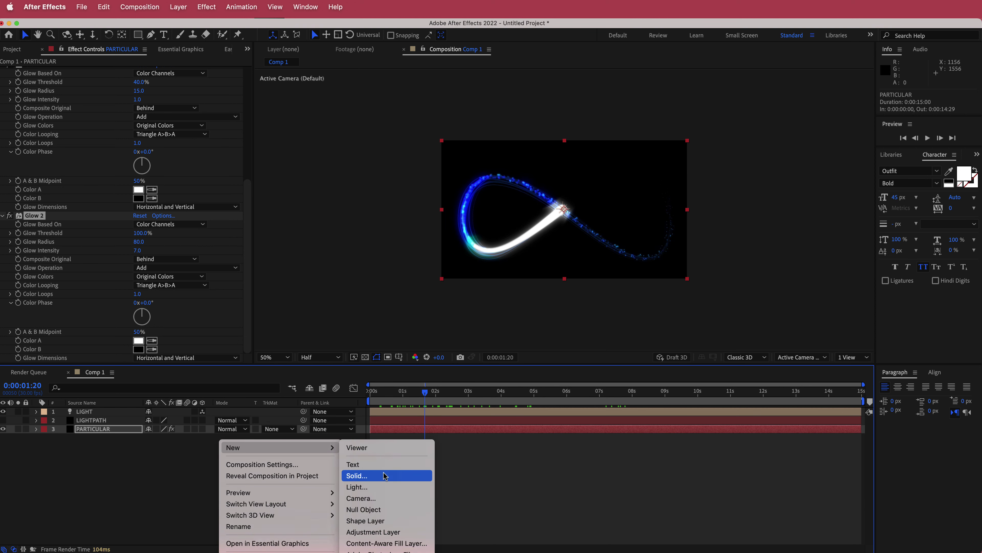
{"action": "left_click", "coordinate": [393, 533]}
{"action": "left_click_drag", "start_coordinate": [111, 429], "coordinate": [108, 412]}
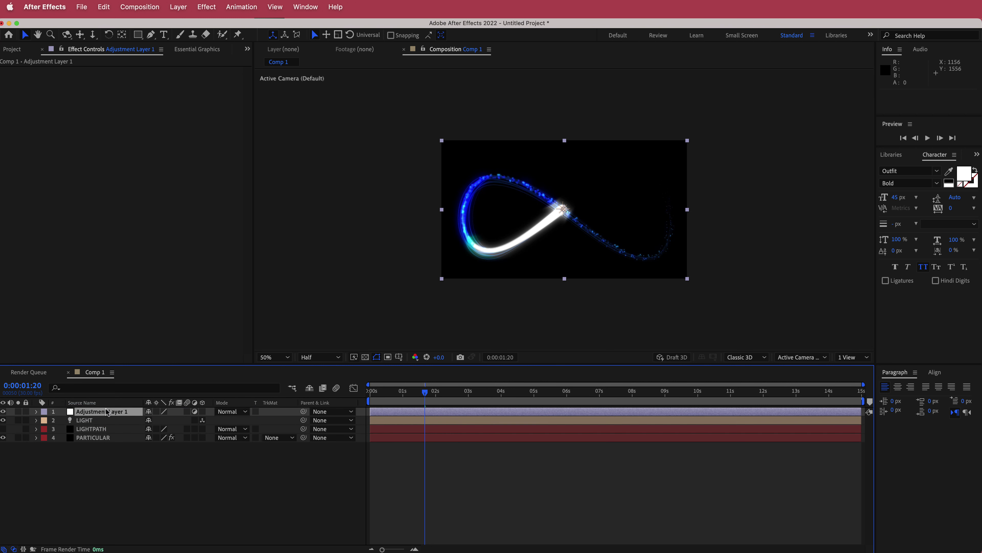
- Find the Noise effect and apply it to Adjustment Layer 1
{"action": "key", "text": "ctrl+space"}
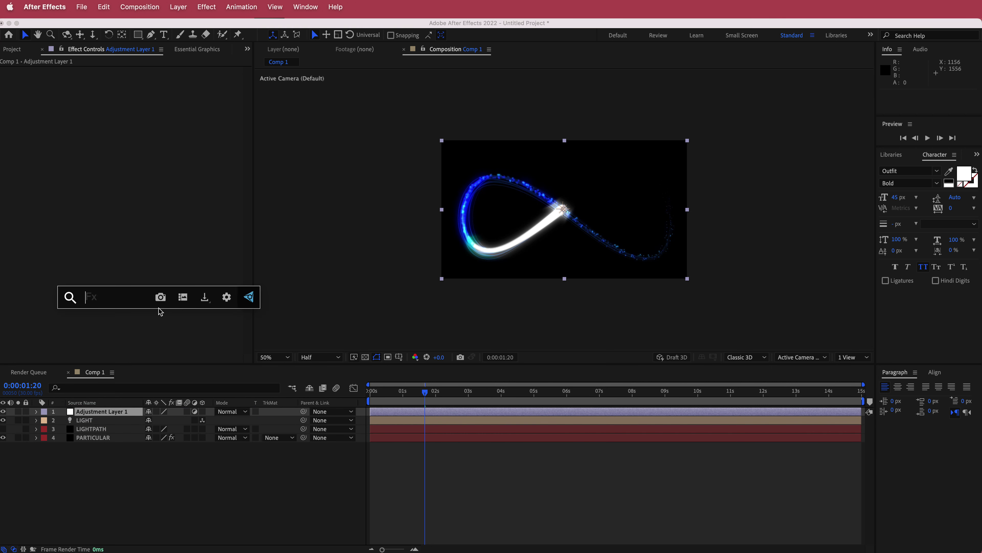
{"action": "type", "text": "nois"}
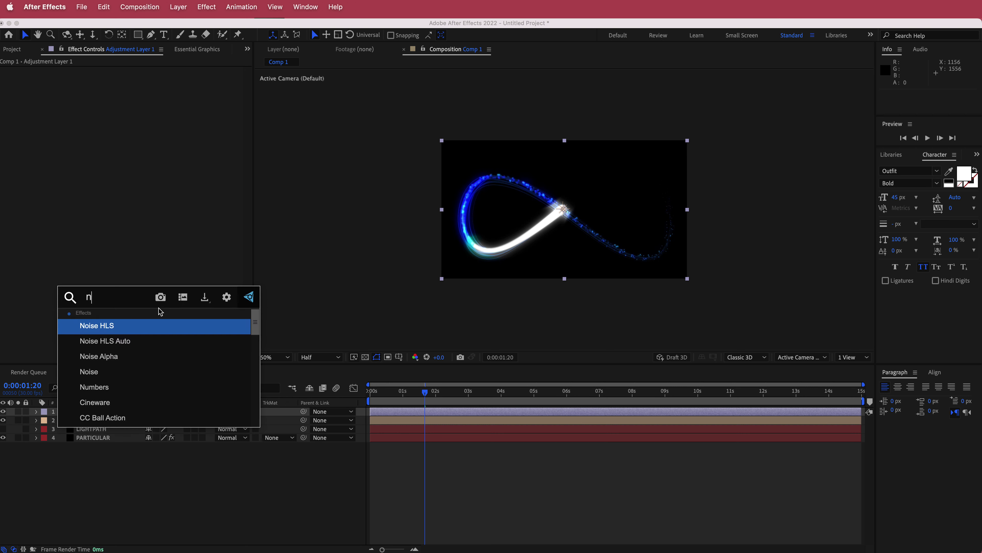
{"action": "left_click", "coordinate": [116, 371]}
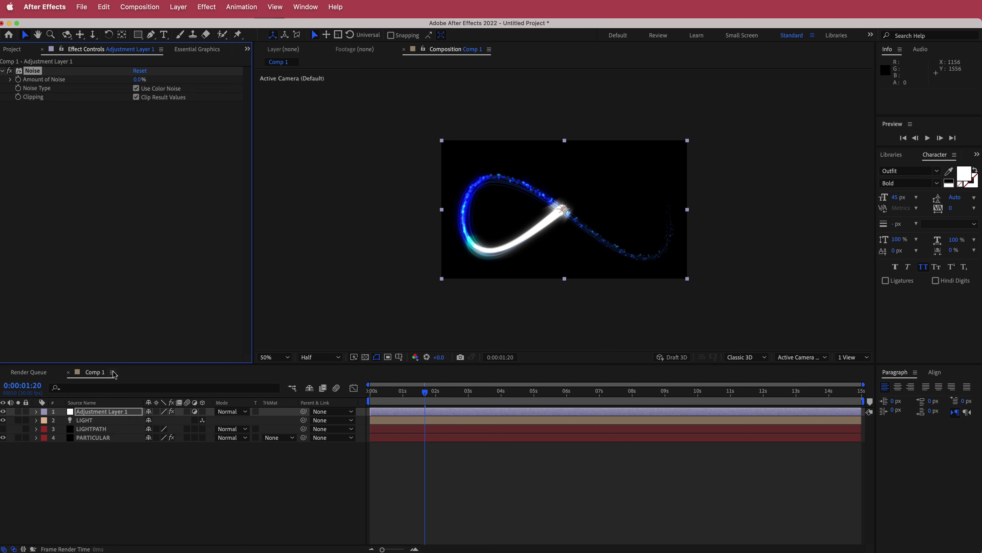
- Set the Amount of Noise to 6%, turn off Use Color Noise, and preview the composition at 0:00:02:19 fitted to the viewer
{"action": "left_click", "coordinate": [136, 80]}
{"action": "left_click", "coordinate": [136, 88]}
{"action": "key", "text": "Return"}
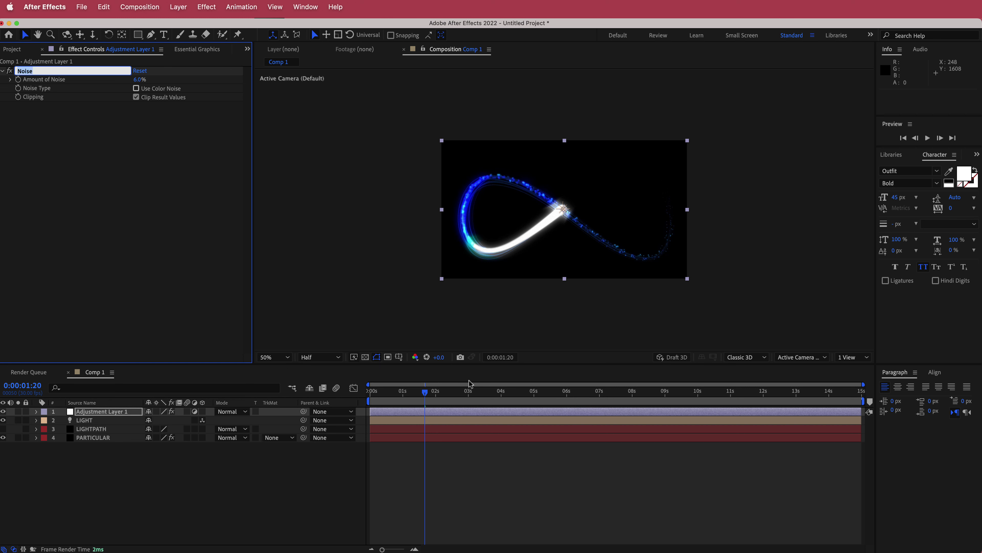
{"action": "left_click_drag", "start_coordinate": [430, 396], "coordinate": [456, 403]}
{"action": "key", "text": "shift+slash"}
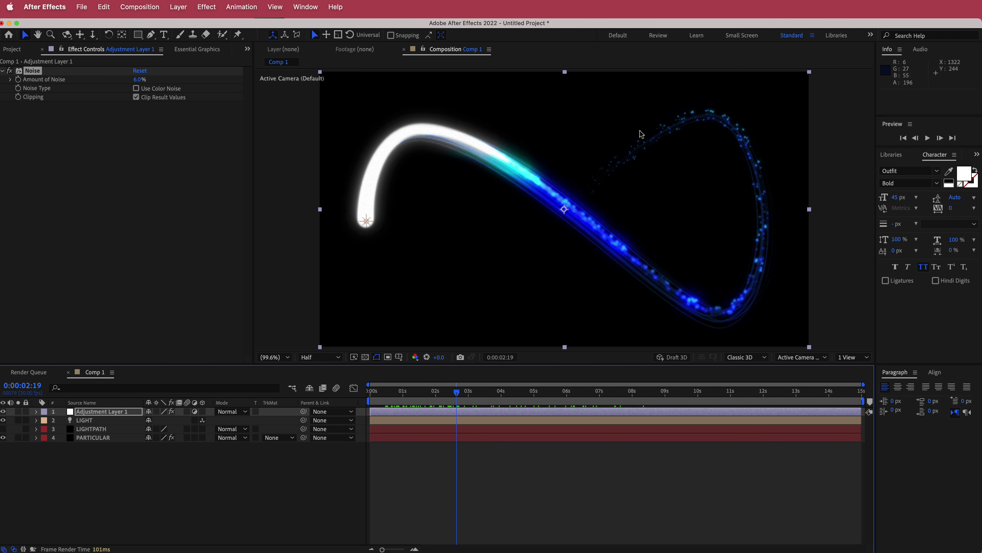